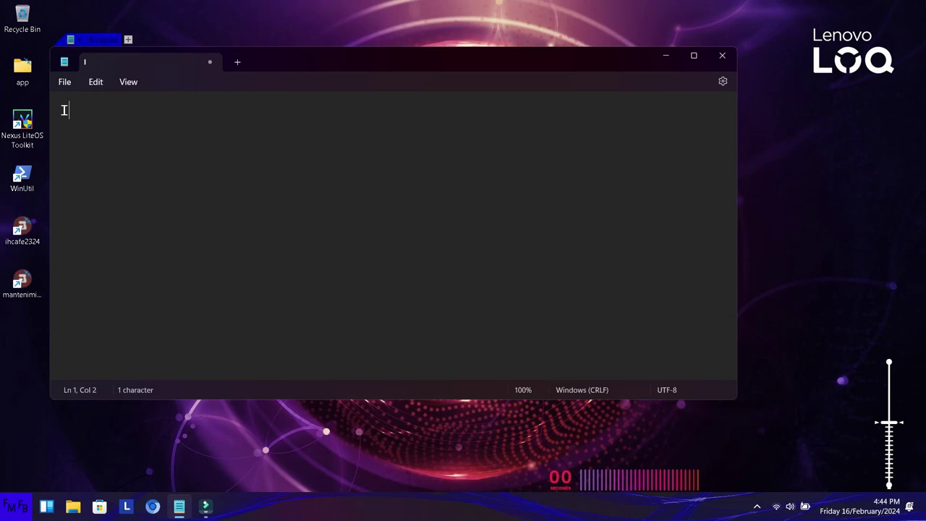
Step: Write the English intro sentence, a slash, and its Spanish translation ending 'en excel con VBA.'
type("n this video I will show you how to create a ")
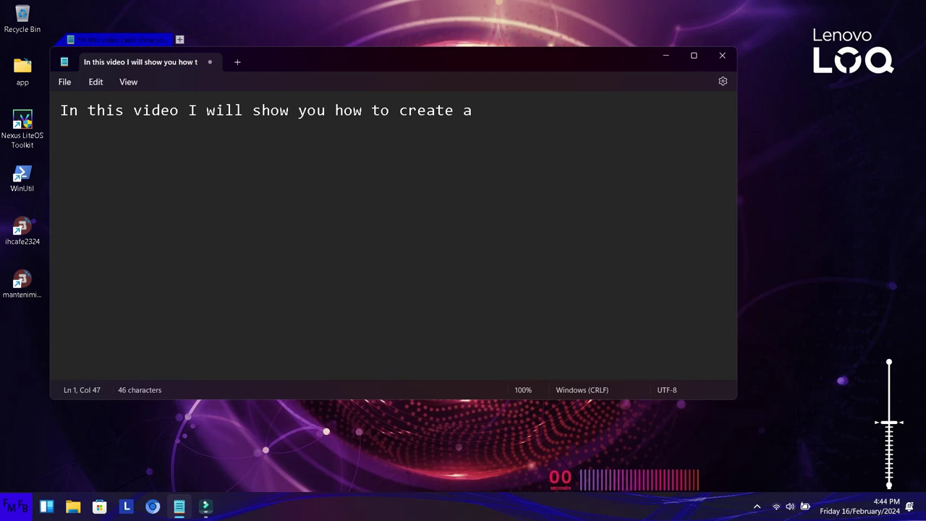
type("data entry form in exce")
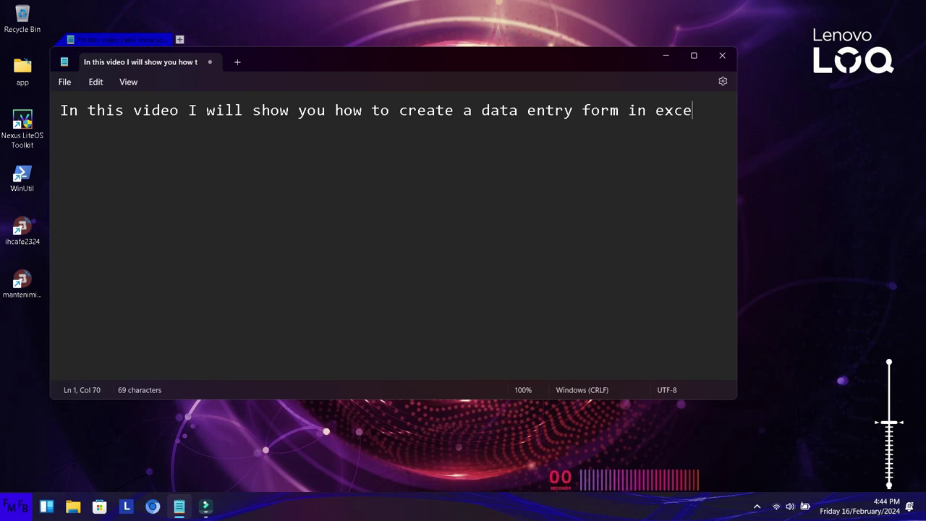
type("l with ")
type("VBA")
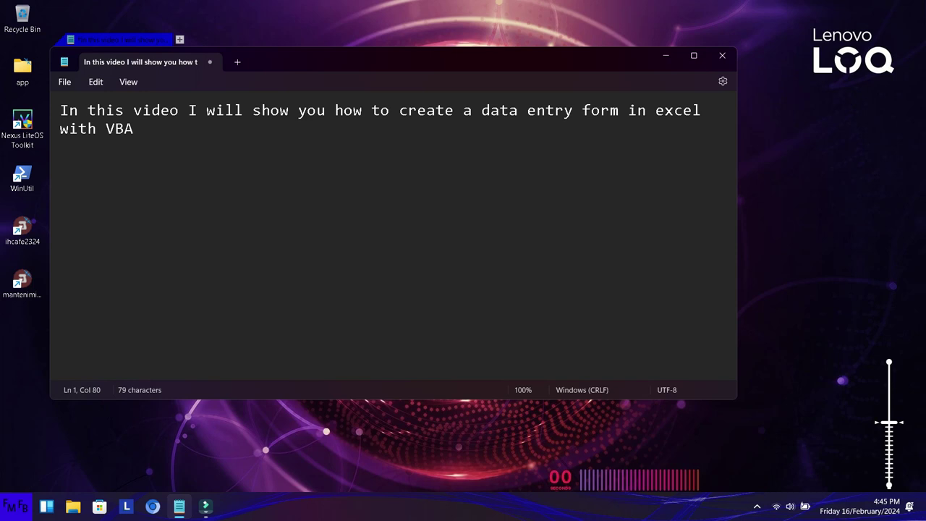
type("./En este ")
type("video,")
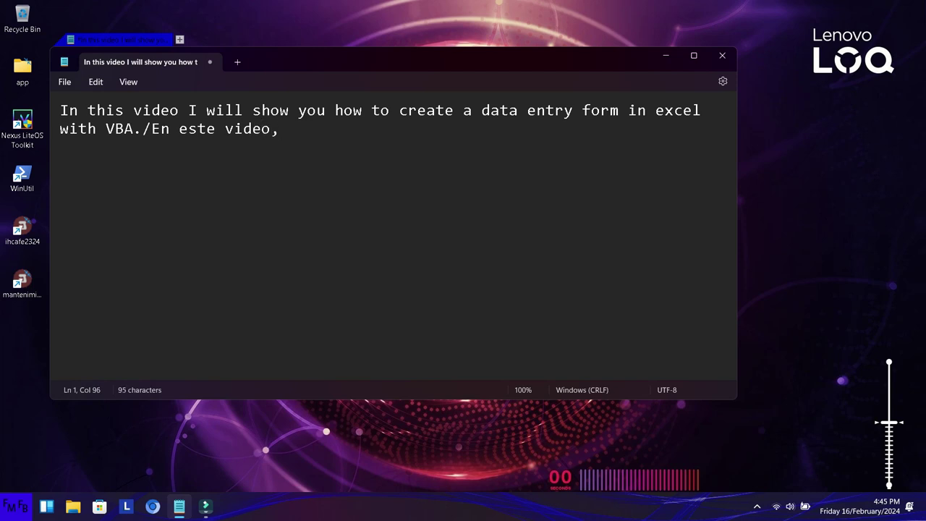
type(" yo les mostrar")
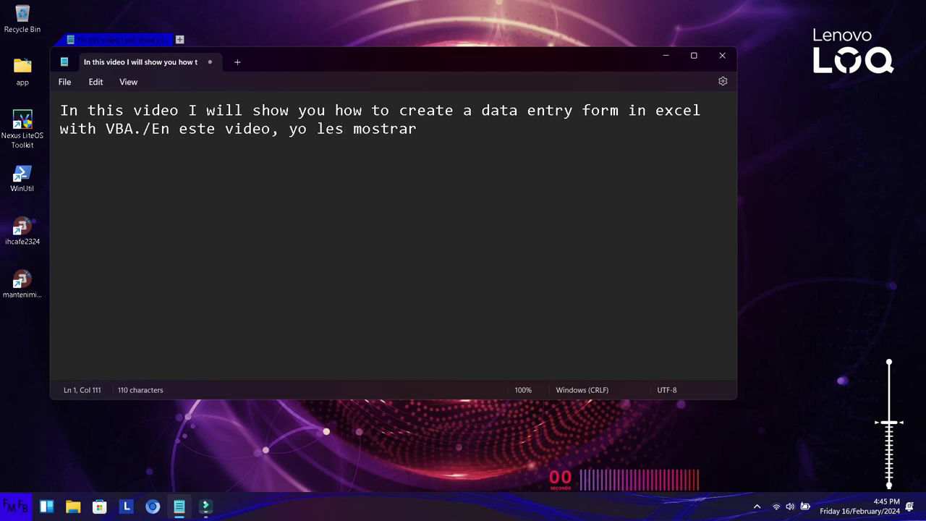
type("é como hacer ")
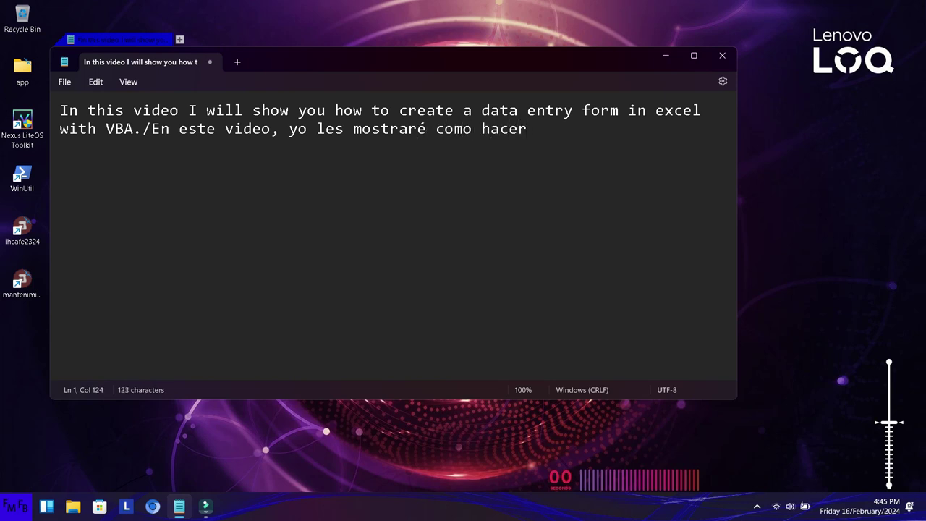
type("una")
type(" entrada de de")
key("BackSpace")
type("atos en excel ")
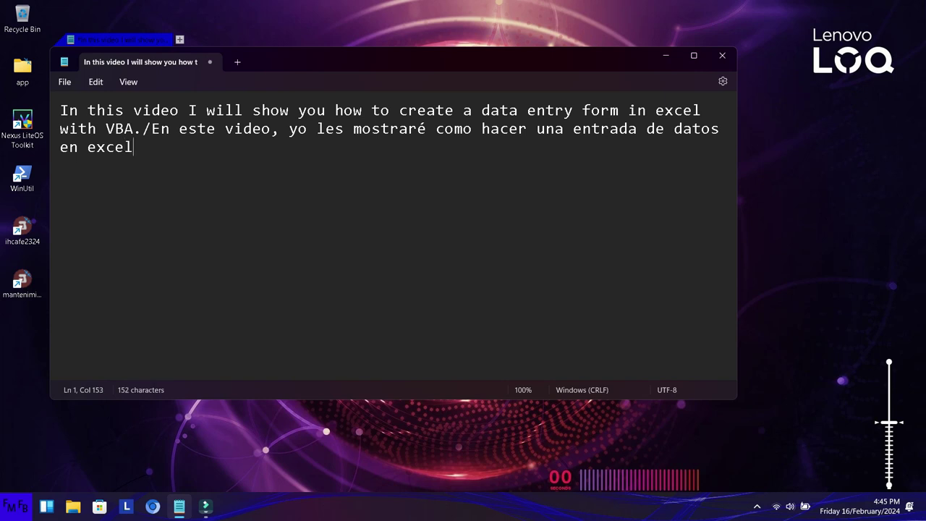
type("con vba")
key("BackSpace")
key("BackSpace")
key("BackSpace")
type("VBA.")
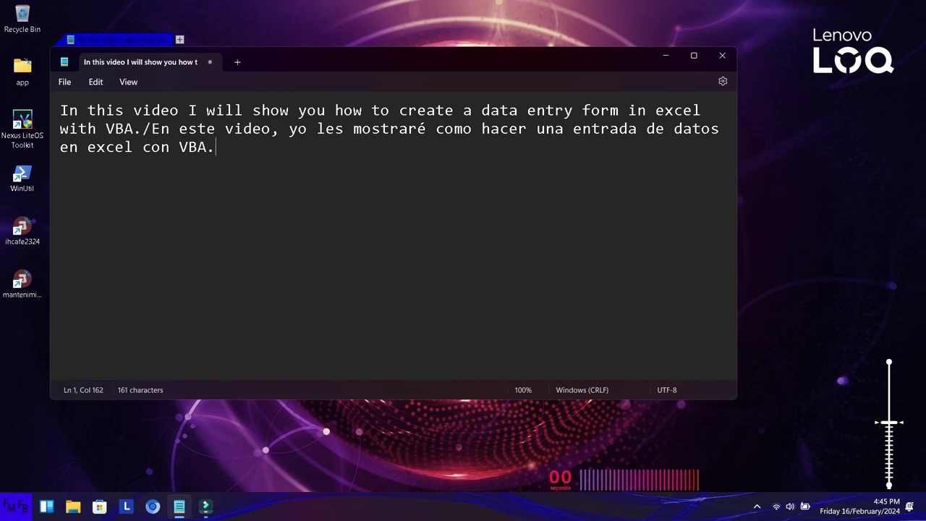
Step: Launch Excel with blank workbook Book1 and open its Visual Basic editor from the Developer tab
key("super")
key("Tab")
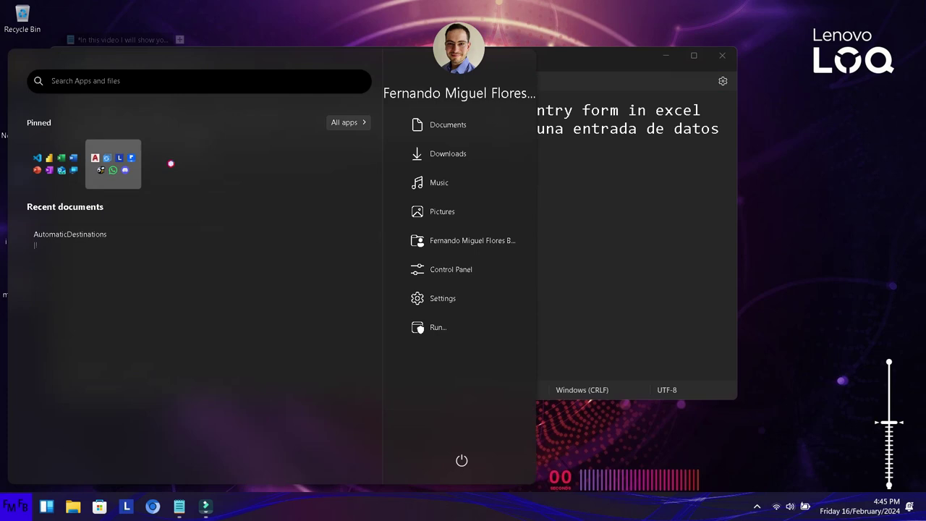
key("Left")
key("Return")
key("Right")
key("Right")
key("Escape")
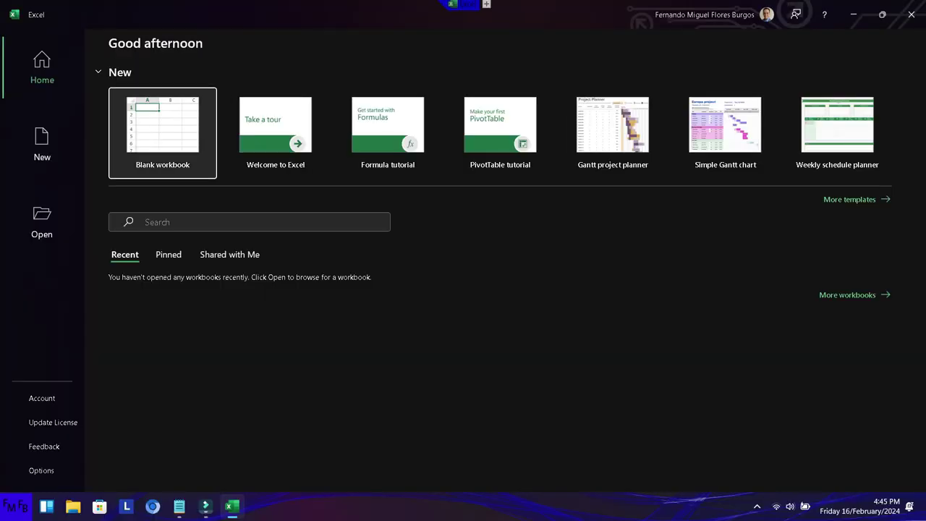
key("Return")
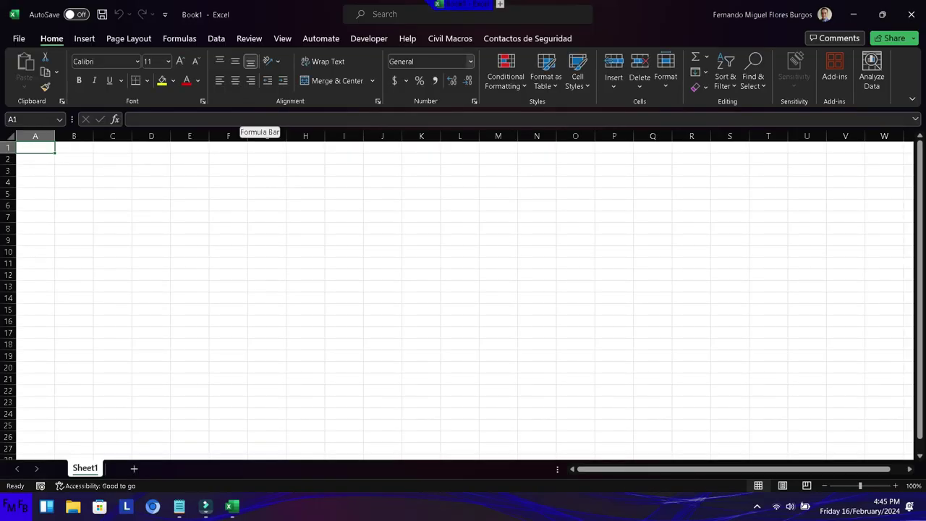
left_click(369, 38)
left_click(22, 69)
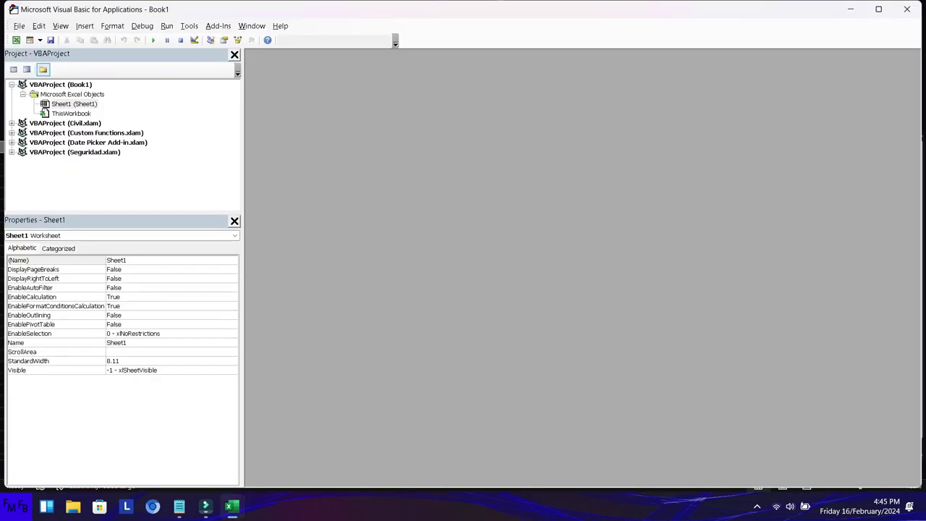
Step: Insert UserForm1 into Book1's project and drag it larger to a height of about 340.8
right_click(67, 104)
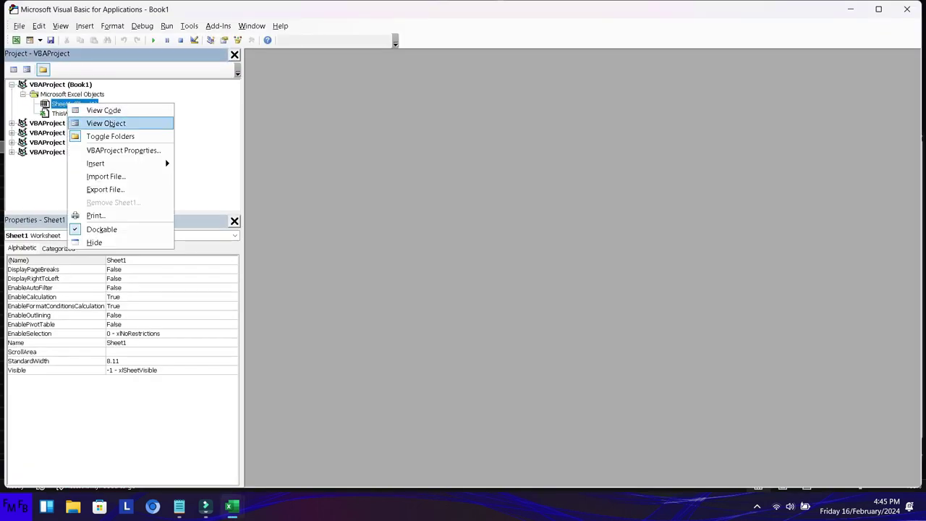
mouse_move(109, 163)
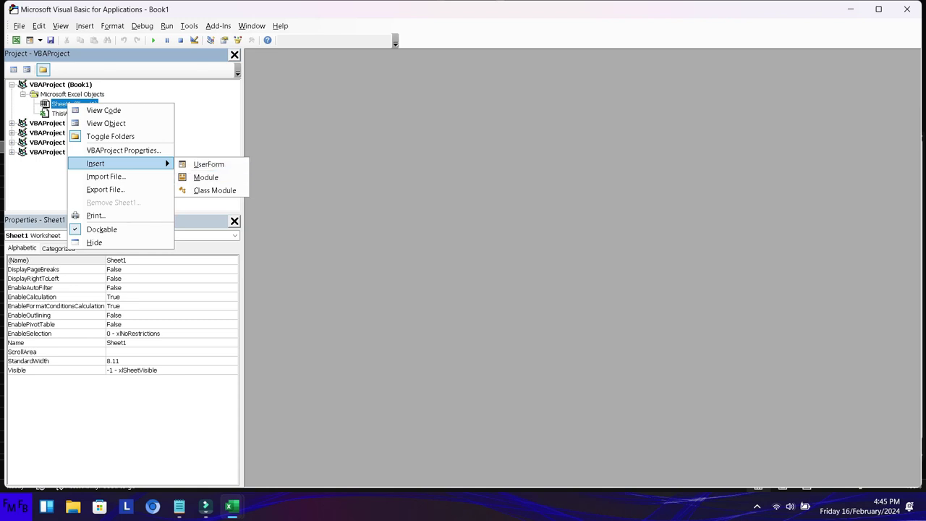
left_click(208, 164)
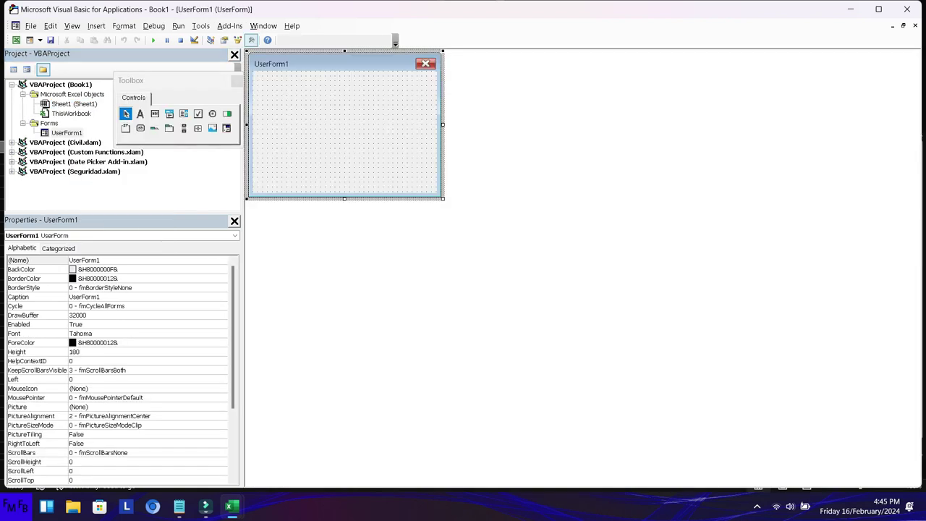
left_click_drag(444, 197, 676, 327)
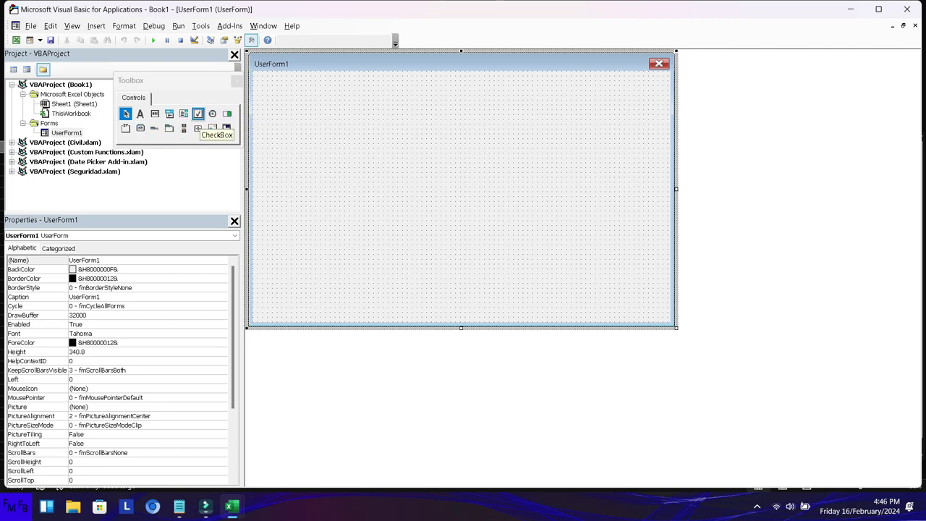
left_click(183, 114)
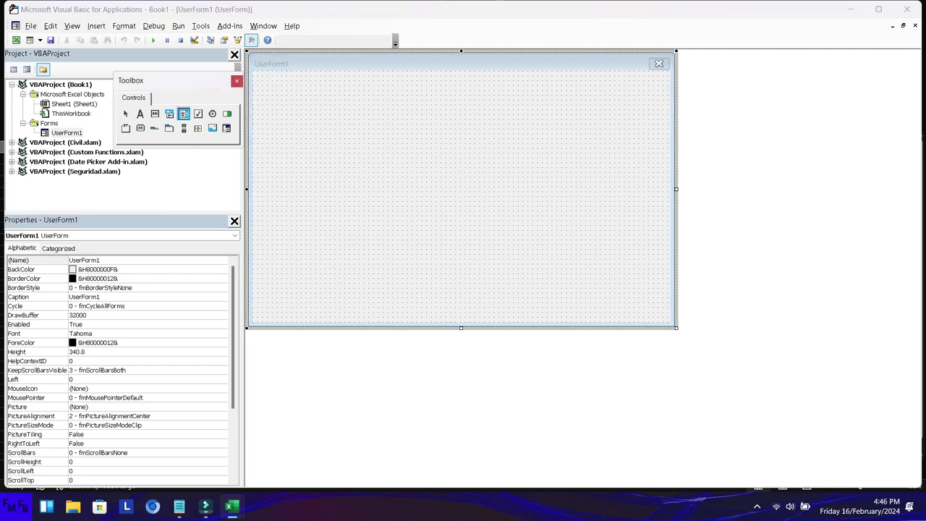
Step: Stretch ListBox1 across the lower half of UserForm1, about 175.95 high
key("alt+F11")
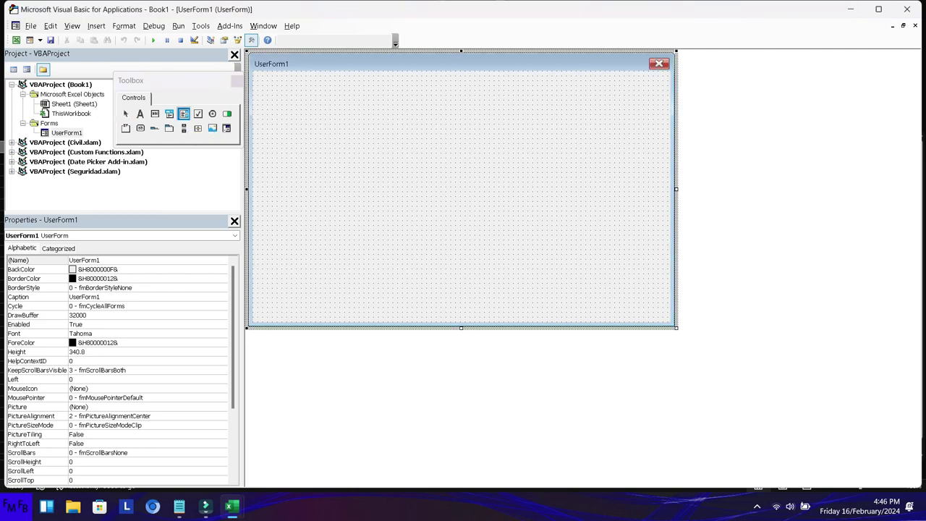
key("alt+F11")
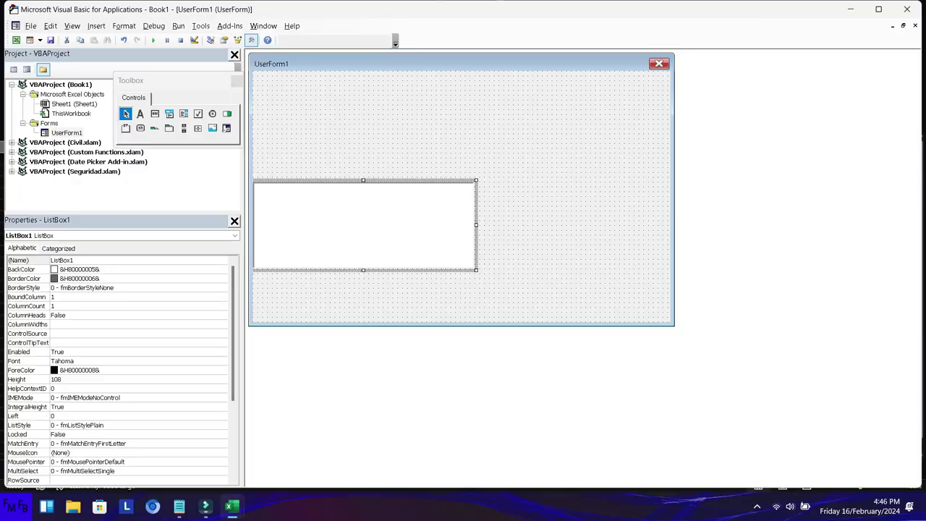
left_click_drag(476, 270, 565, 292)
left_click_drag(653, 307, 669, 322)
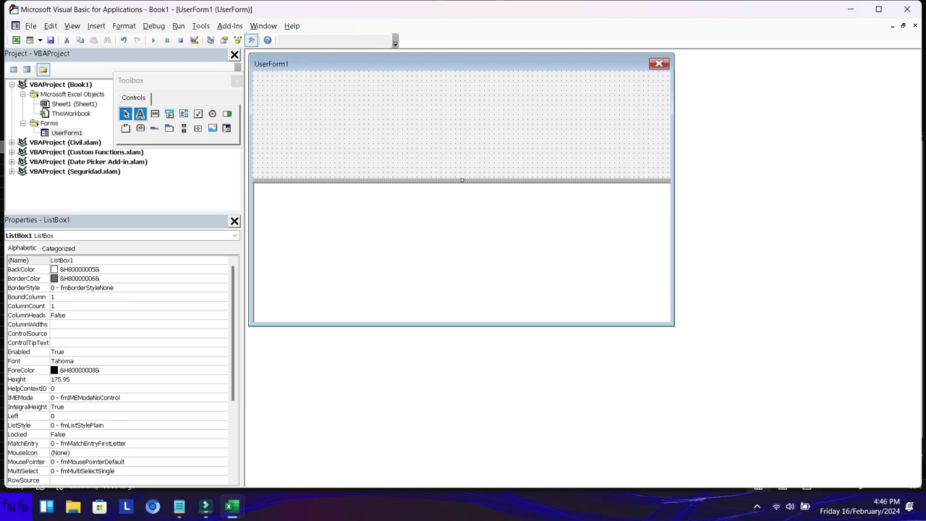
Step: Place two text boxes stacked at the top-left of UserForm1
left_click(155, 114)
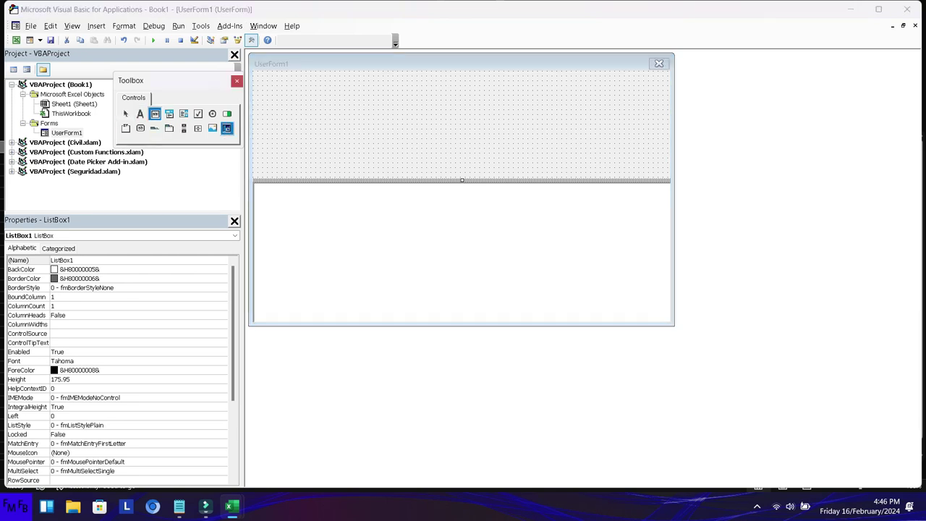
left_click(261, 80)
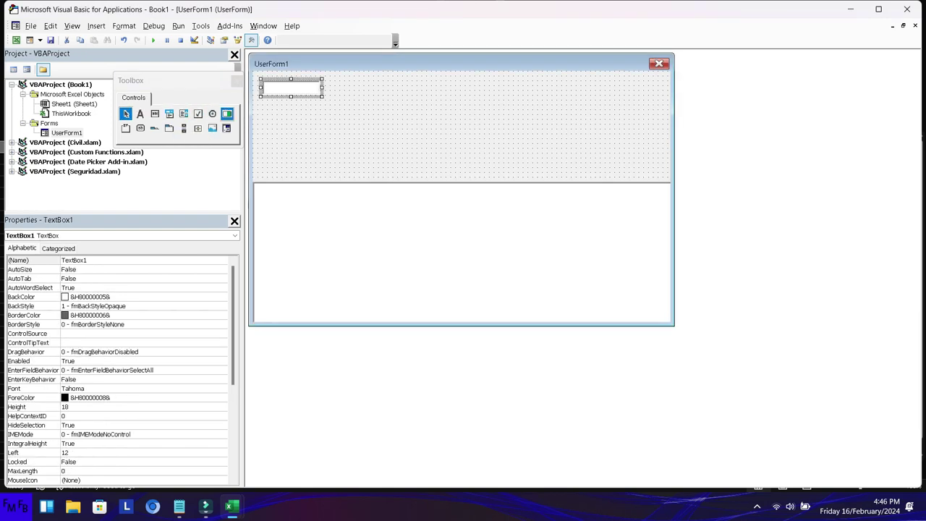
left_click(155, 113)
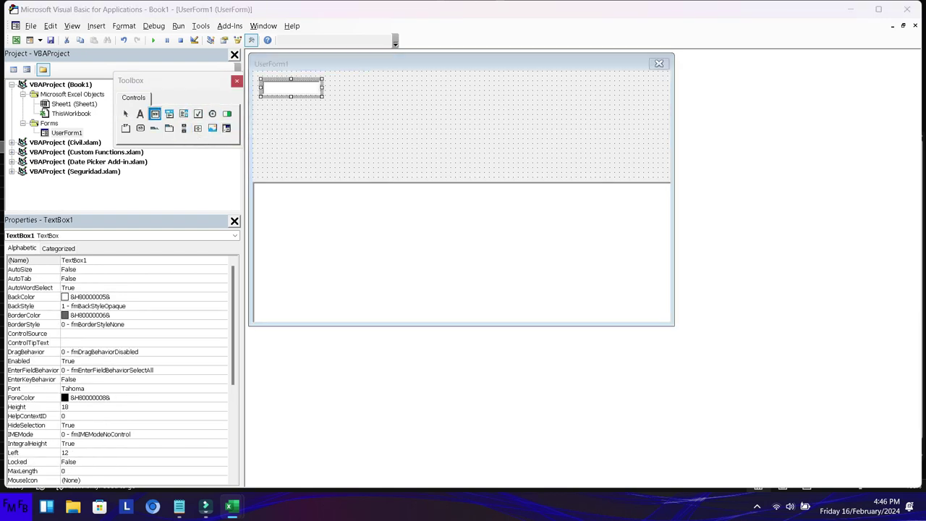
left_click(261, 108)
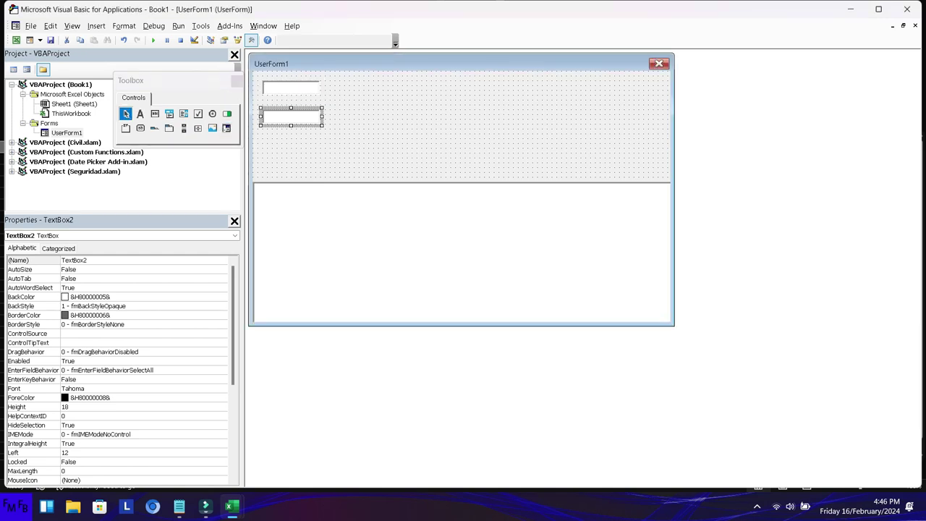
left_click(291, 116)
left_click_drag(291, 108, 291, 98)
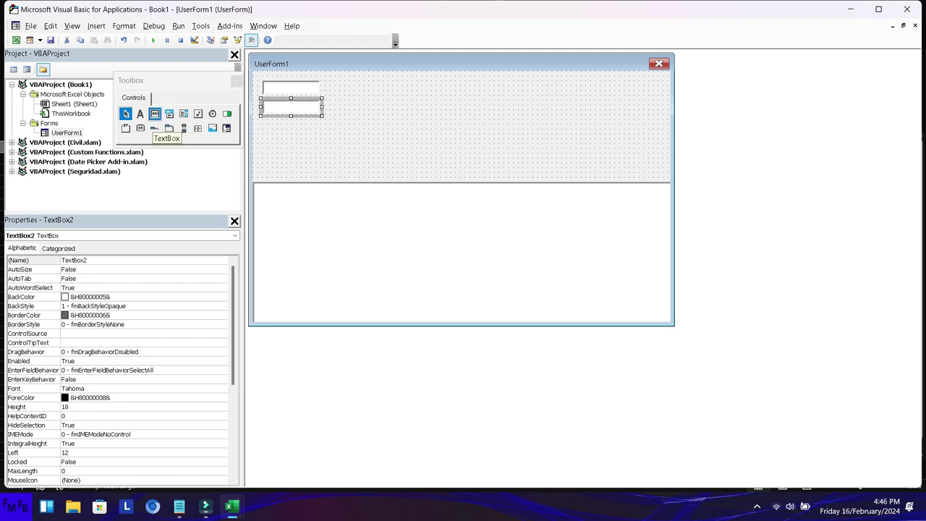
Step: Add third and fourth text boxes aligned below, then place CommandButton1 beneath them
left_click(154, 114)
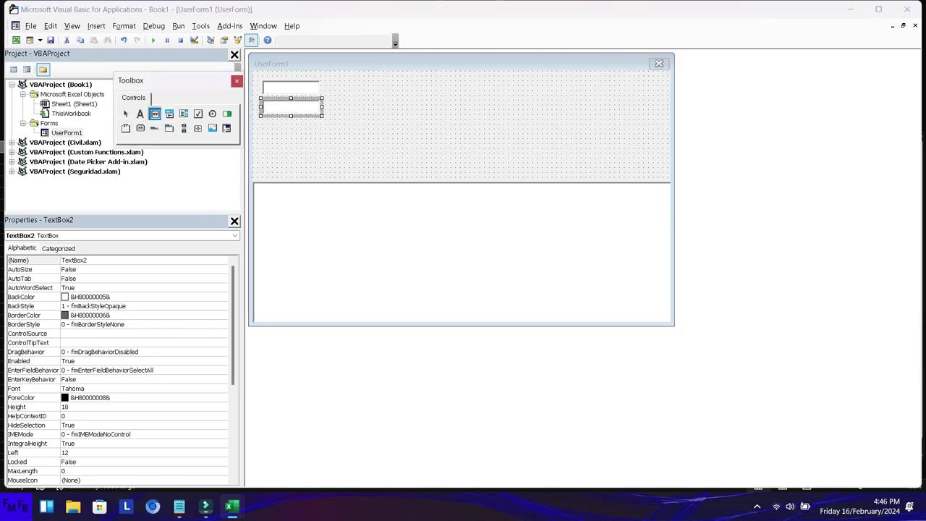
left_click(262, 128)
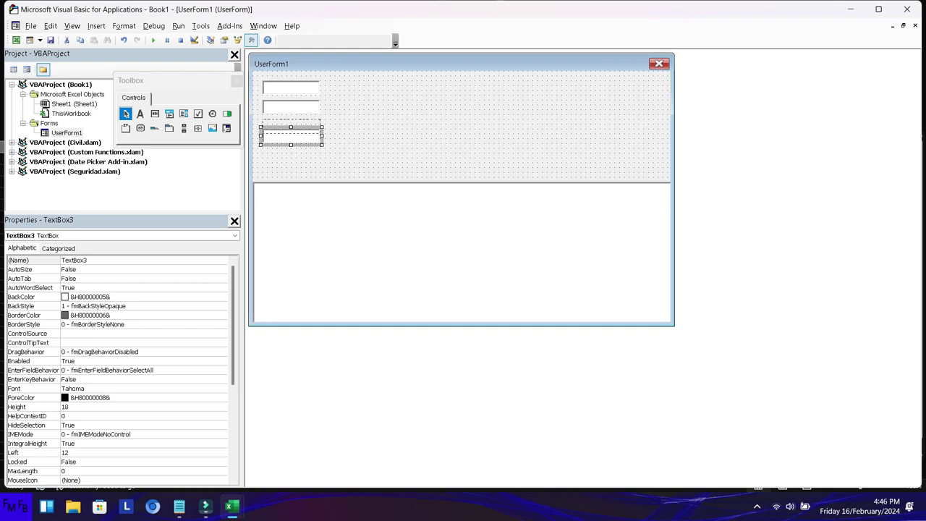
left_click_drag(290, 136, 289, 129)
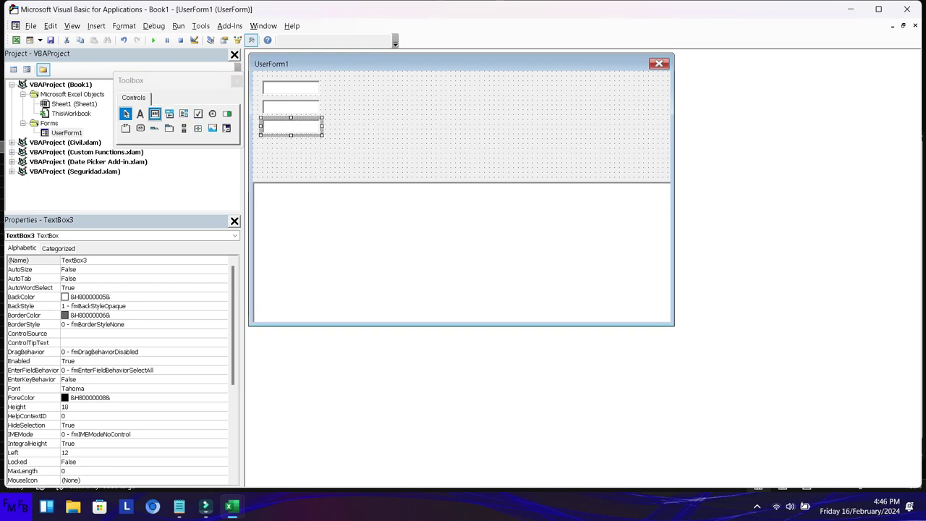
left_click(155, 113)
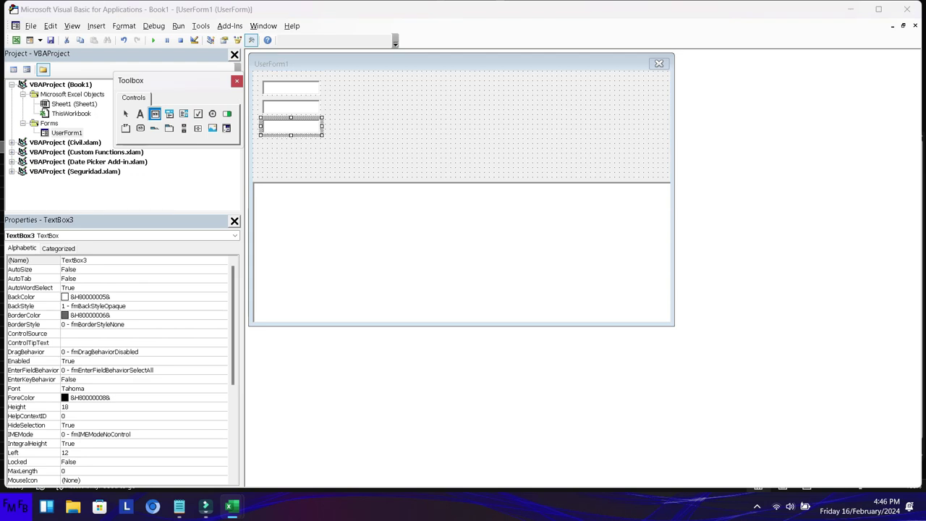
left_click(262, 148)
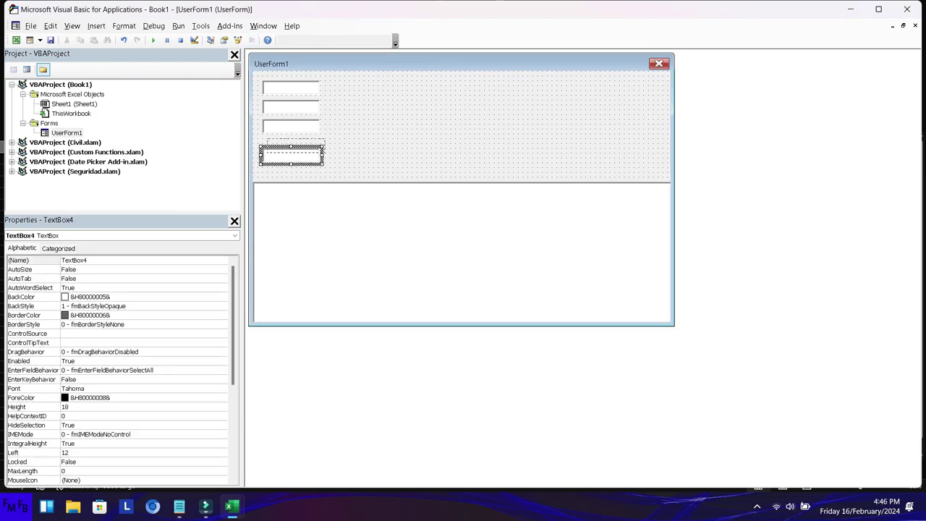
left_click_drag(291, 155, 291, 144)
left_click(462, 145)
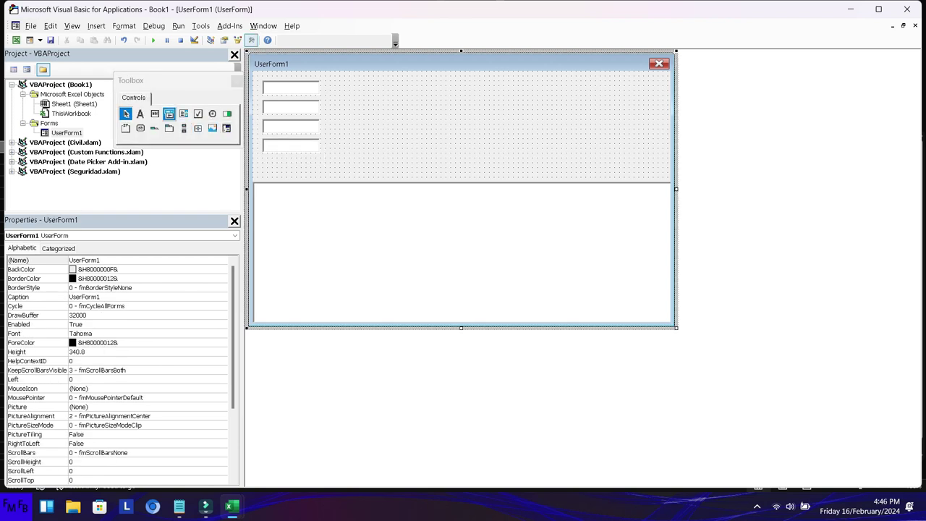
left_click(140, 128)
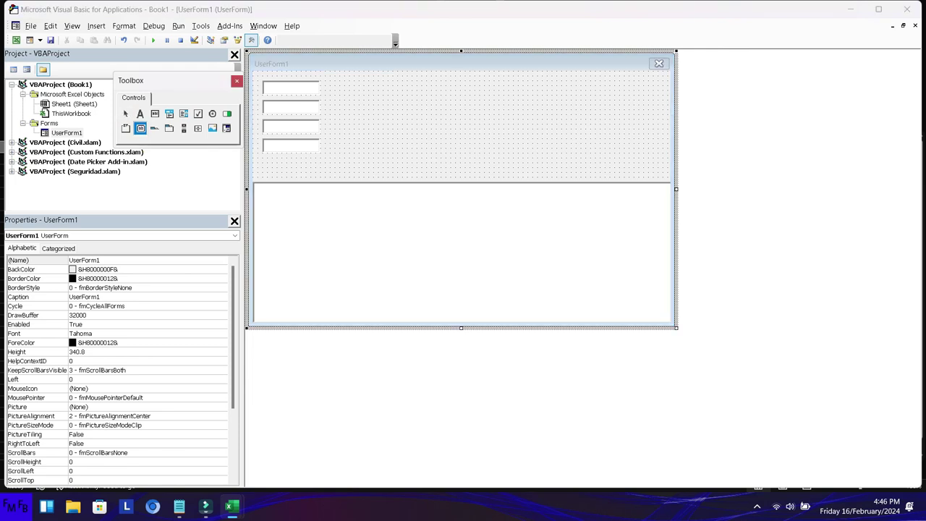
left_click(262, 162)
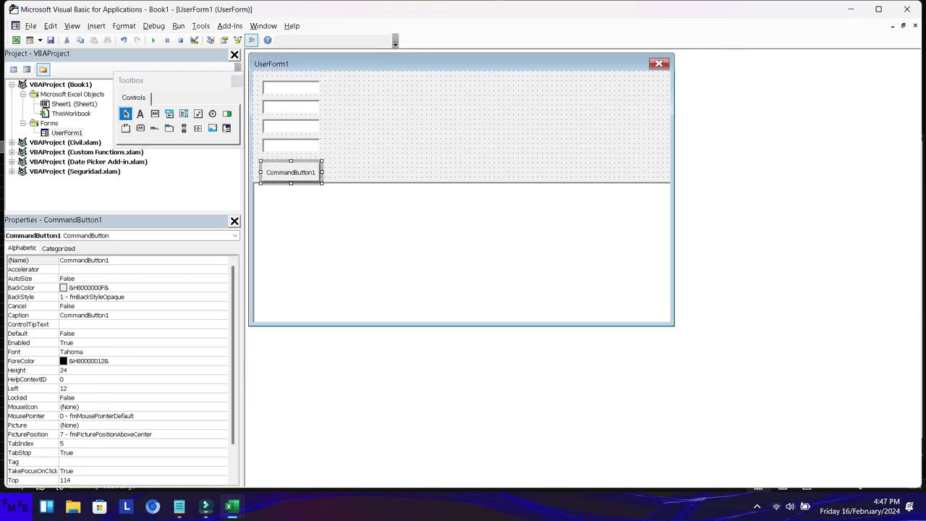
Step: Nudge CommandButton1 up one grid step to Top 108, just under the fourth text box
key("Up")
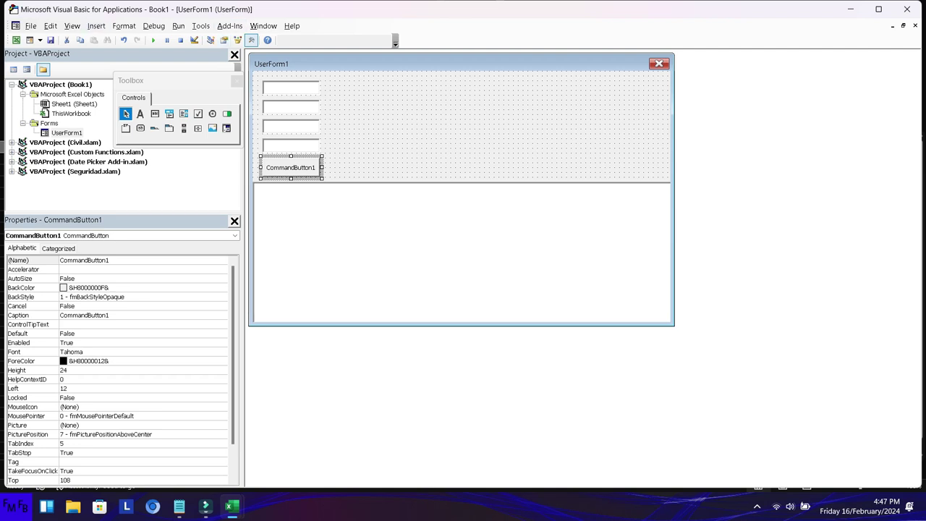
Step: Rename TextBox1 to txt1 and restore its full width on the form
key("Tab")
key("F4")
key("t")
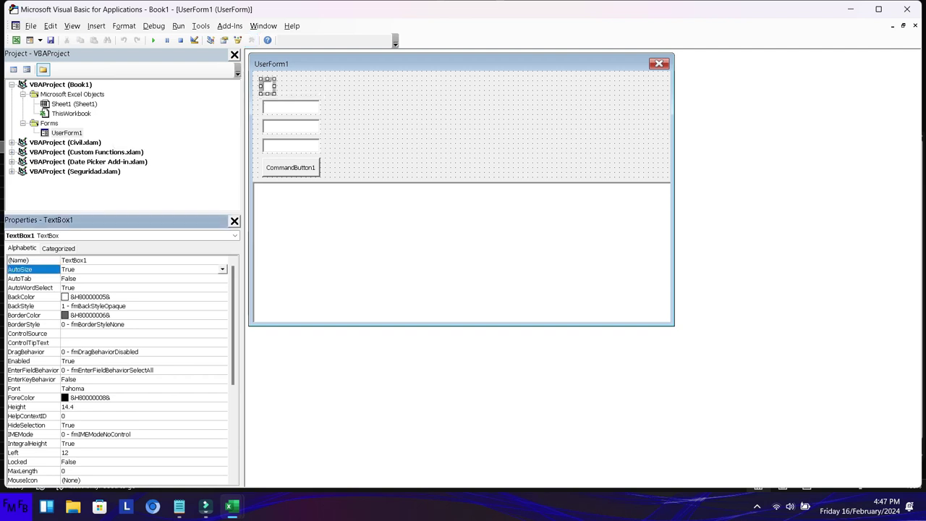
key("Up")
key("shift+Home")
type("txt1")
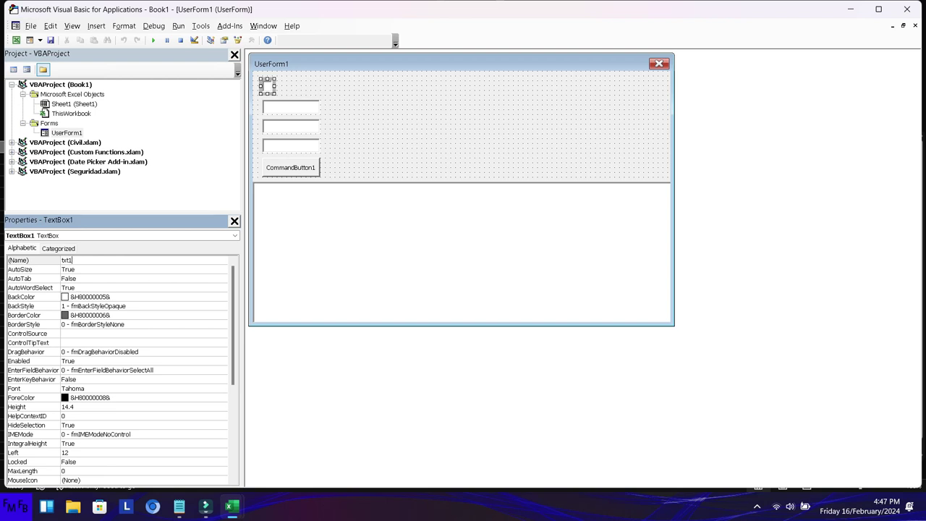
key("Return")
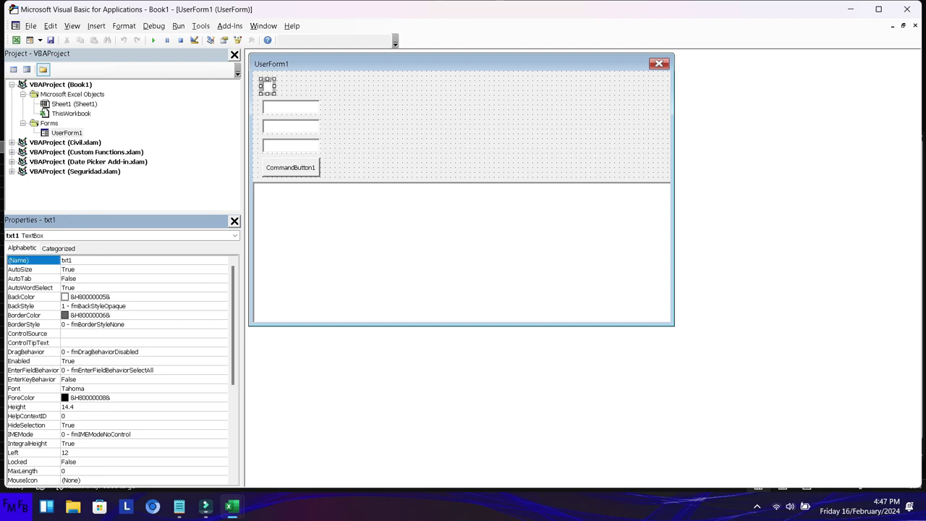
key("Tab")
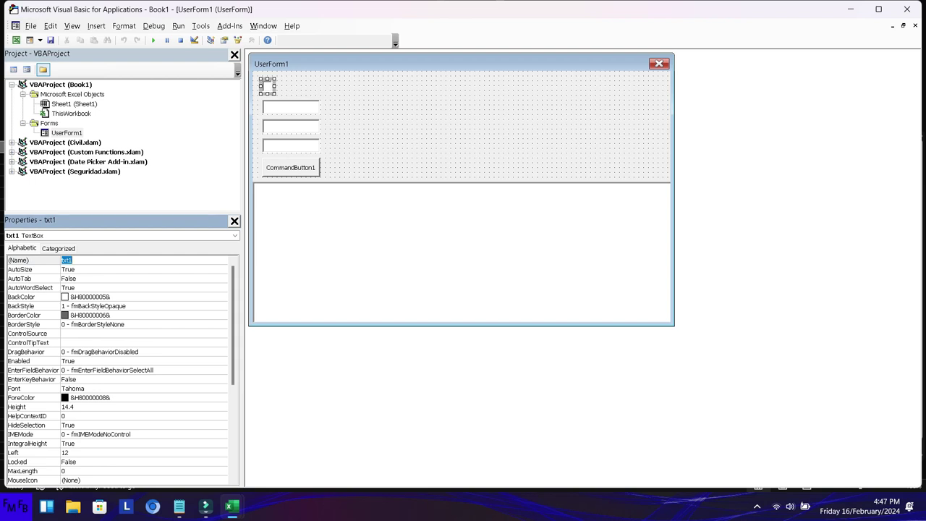
key("shift+F7")
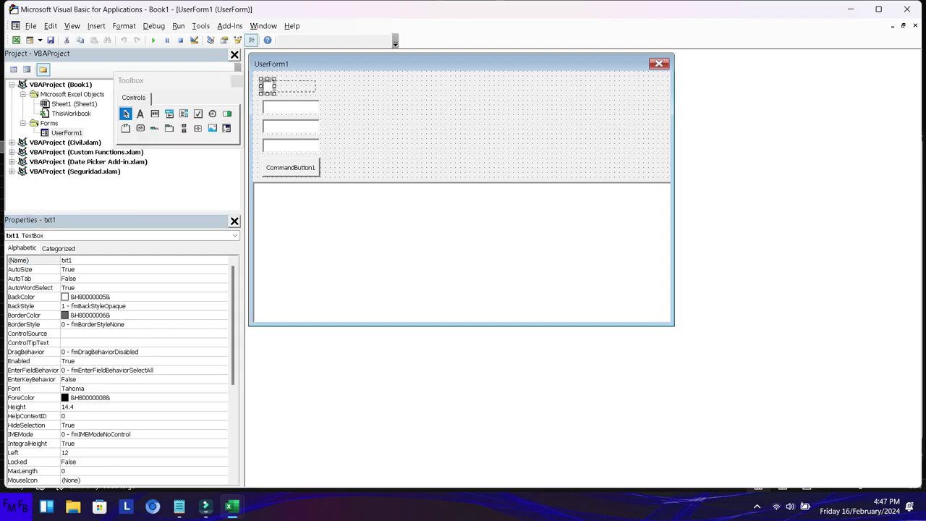
left_click_drag(315, 85, 324, 85)
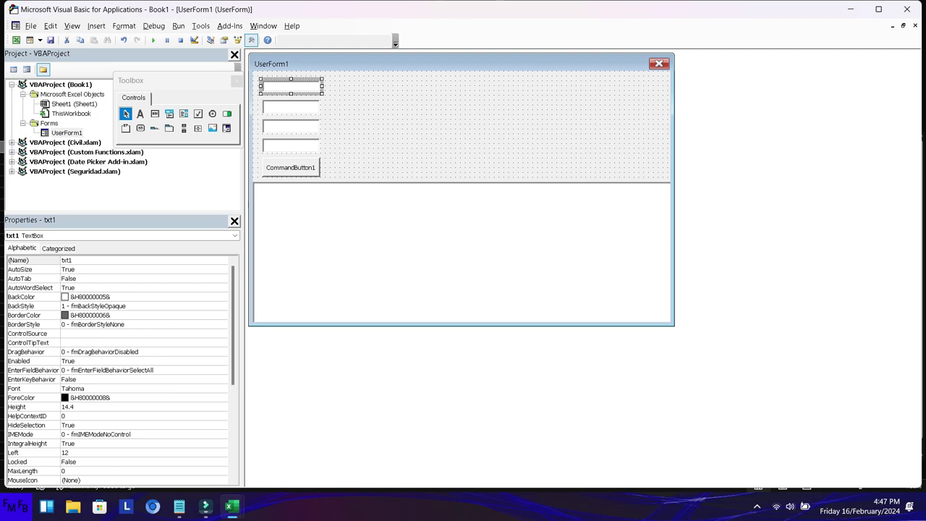
Step: Rename the second, third and fourth text boxes to txt2, txt3 and txt4
left_click(290, 106)
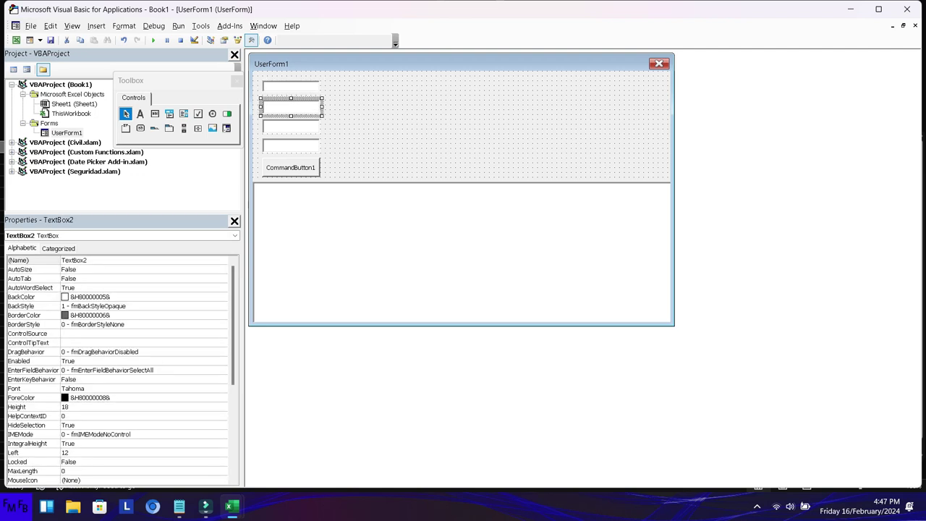
key("F4")
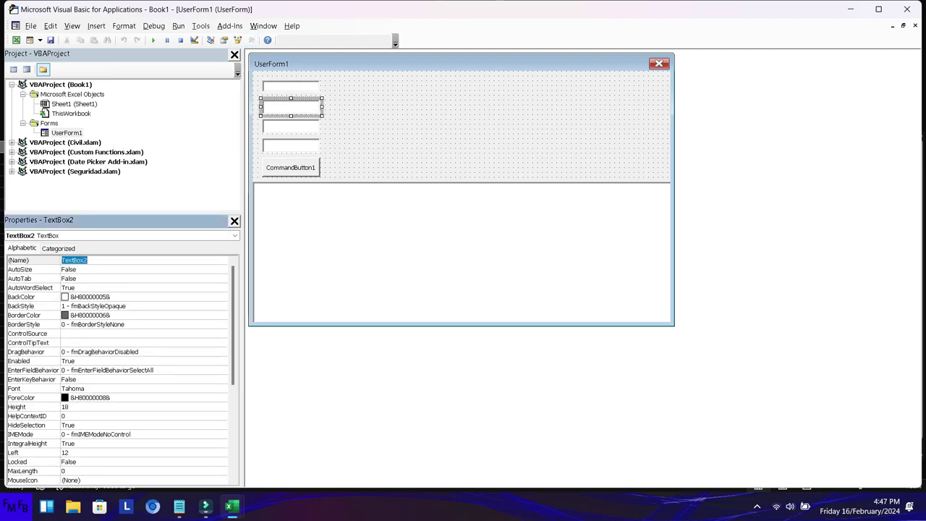
type("txt2")
key("Return")
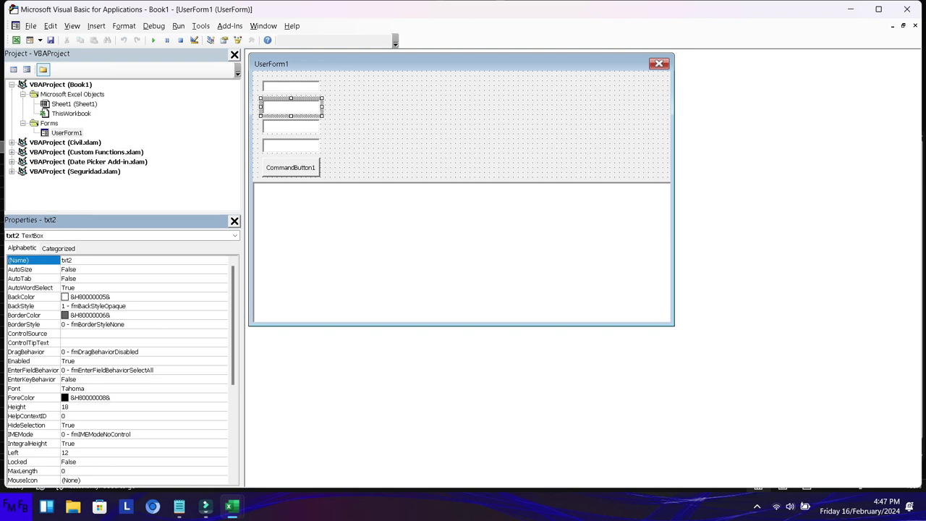
left_click(290, 126)
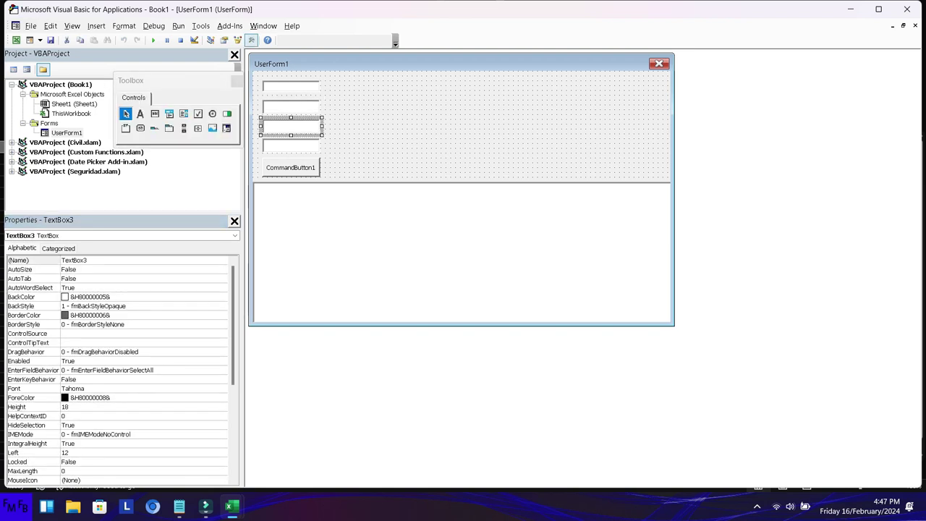
key("F4")
type("txt")
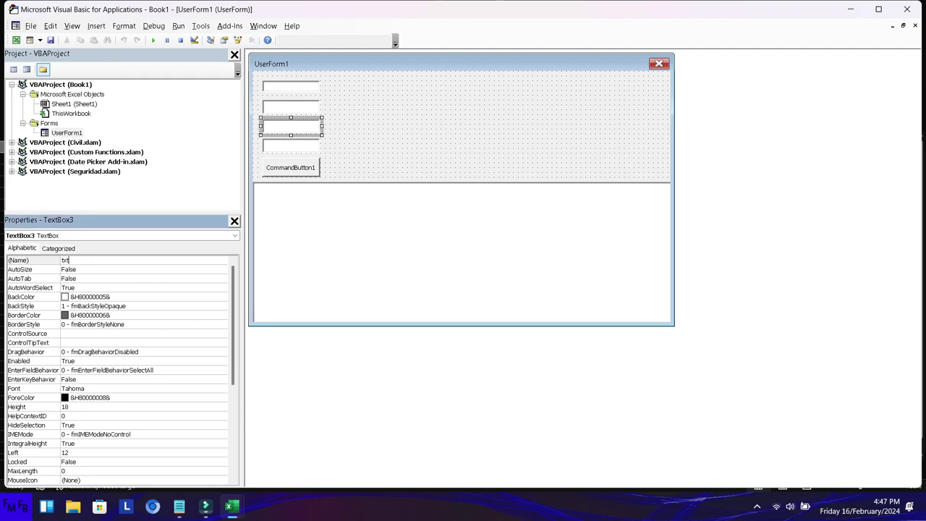
type("3")
key("Return")
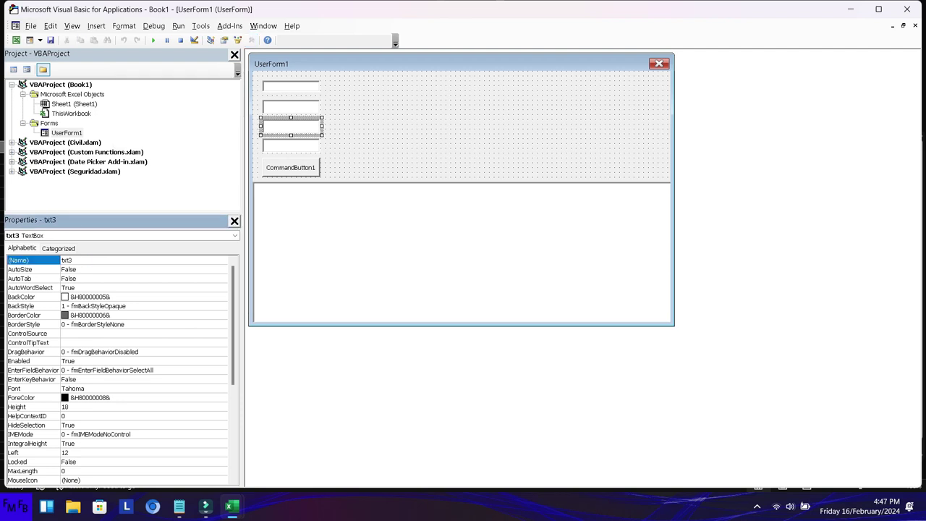
left_click(291, 145)
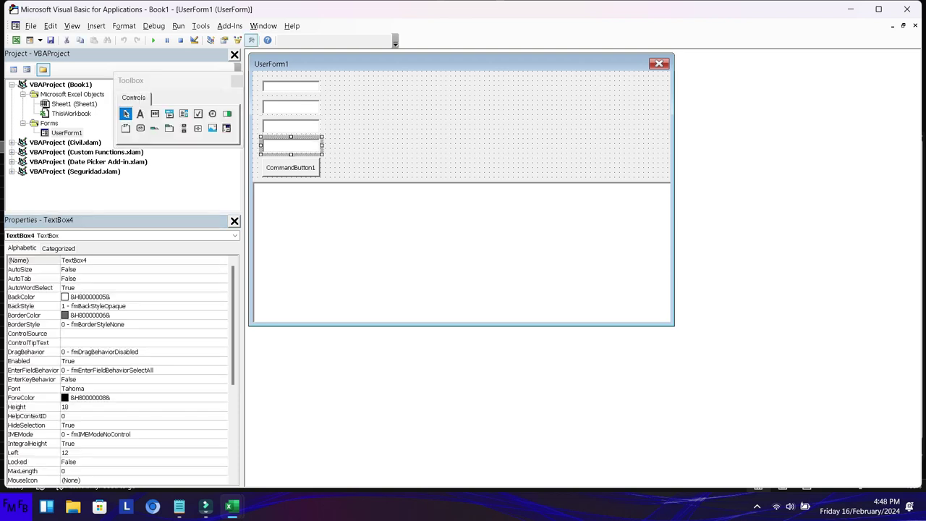
key("F4")
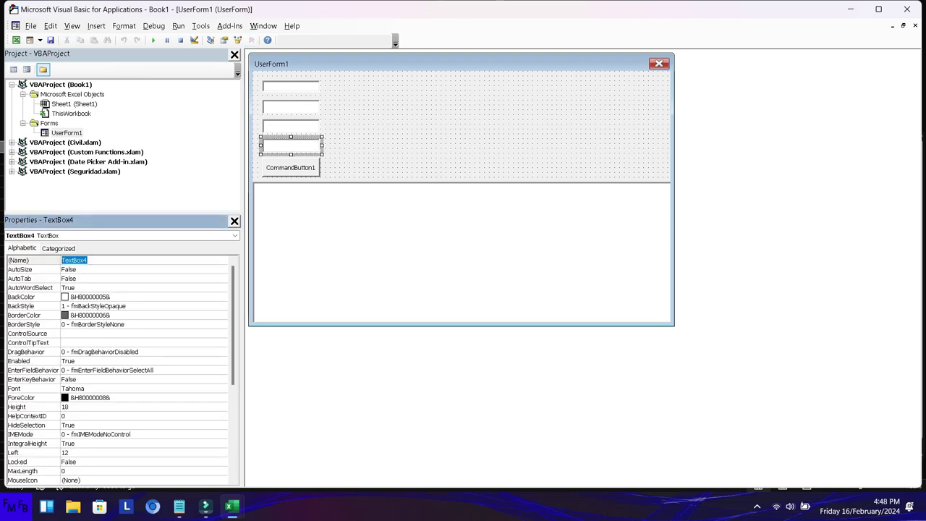
type("txt4")
key("Return")
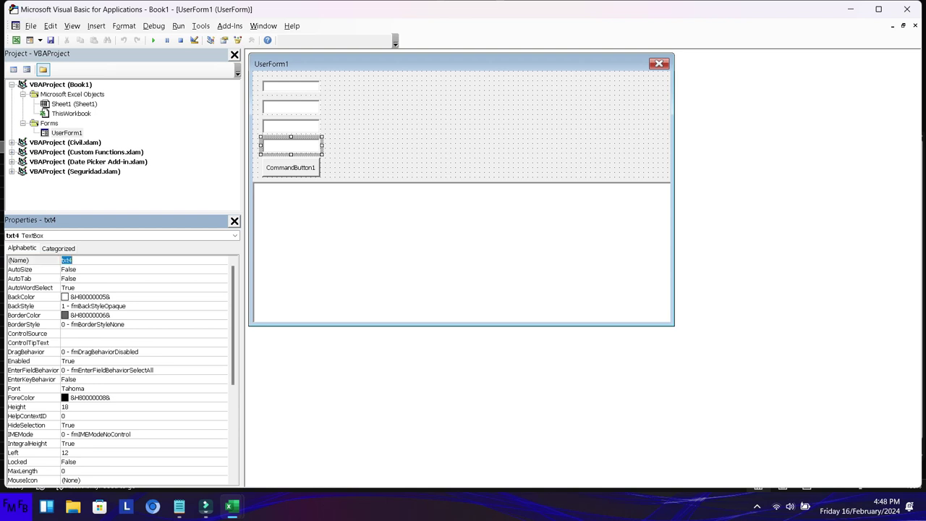
Step: Enter the headers Nombre, Puesto, Ventas and Ganancias into cells A1:D1 of Sheet1
key("alt+Tab")
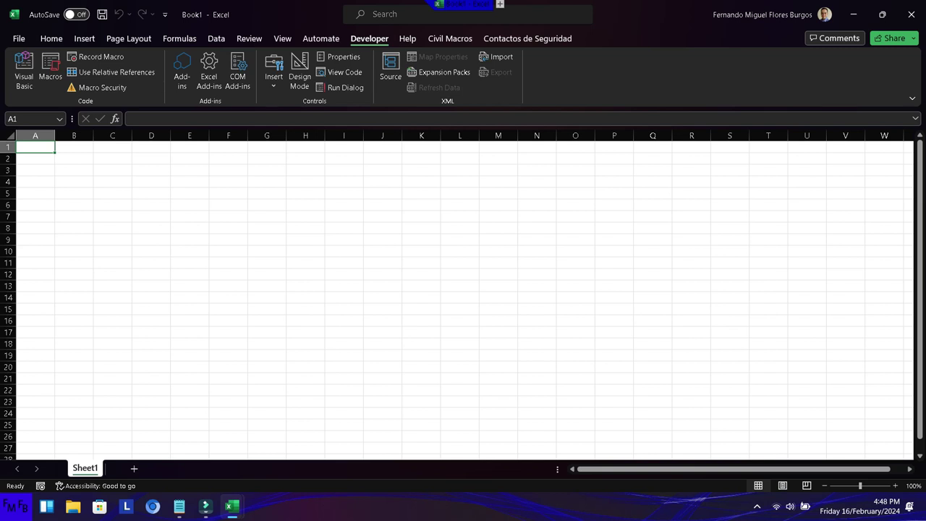
type("Nombre")
key("Tab")
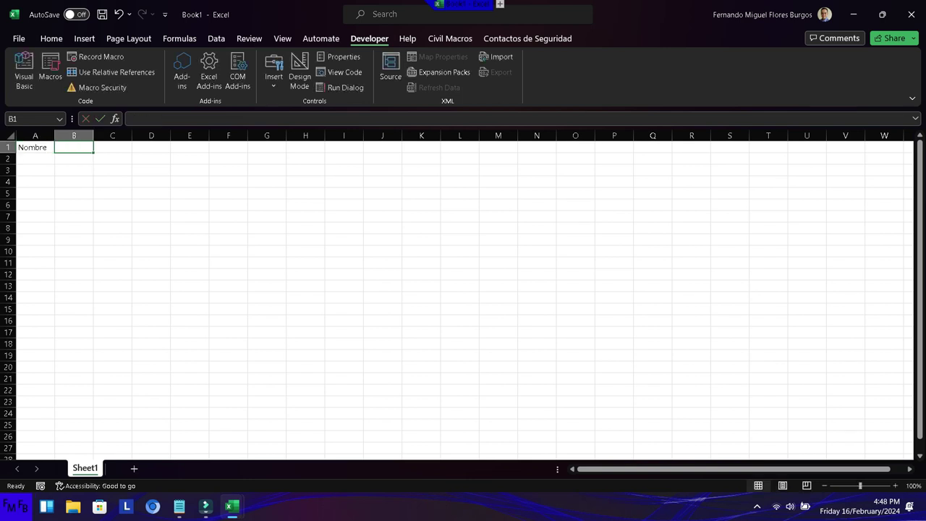
type("Puesto")
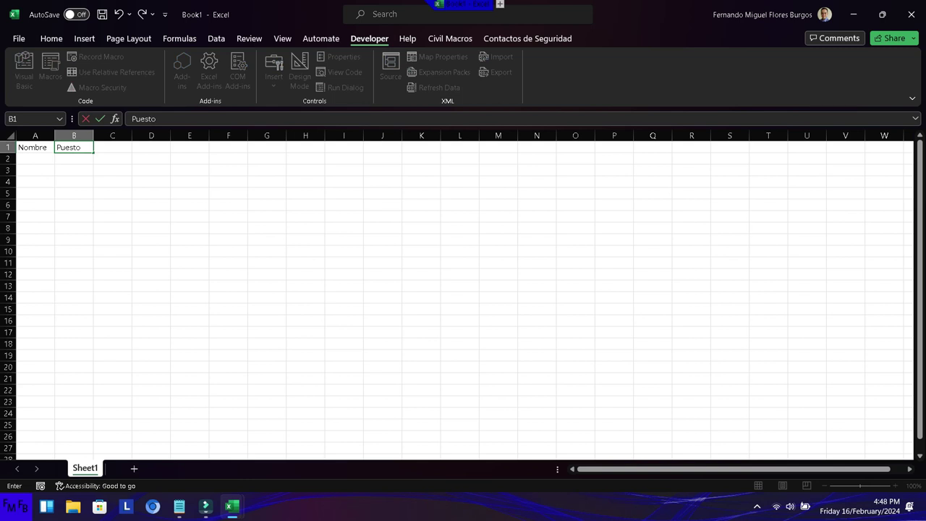
key("Tab")
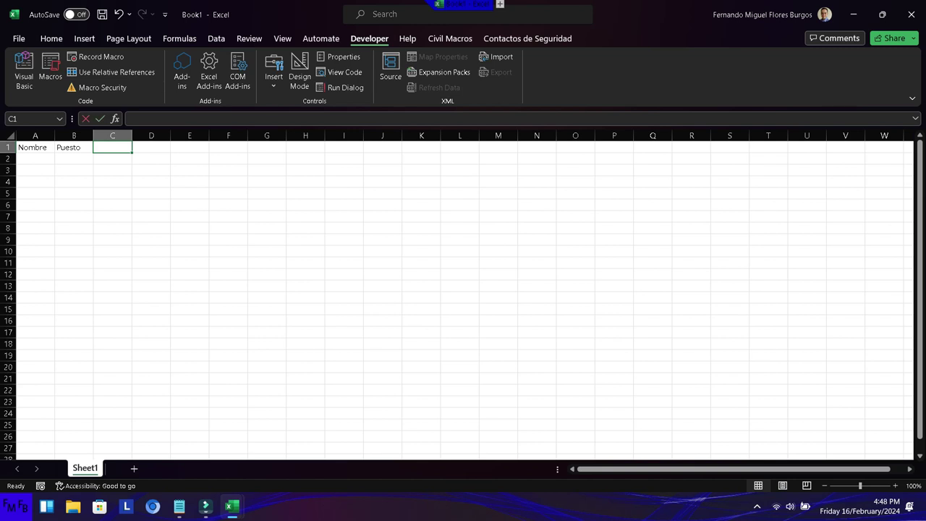
type("Ventas")
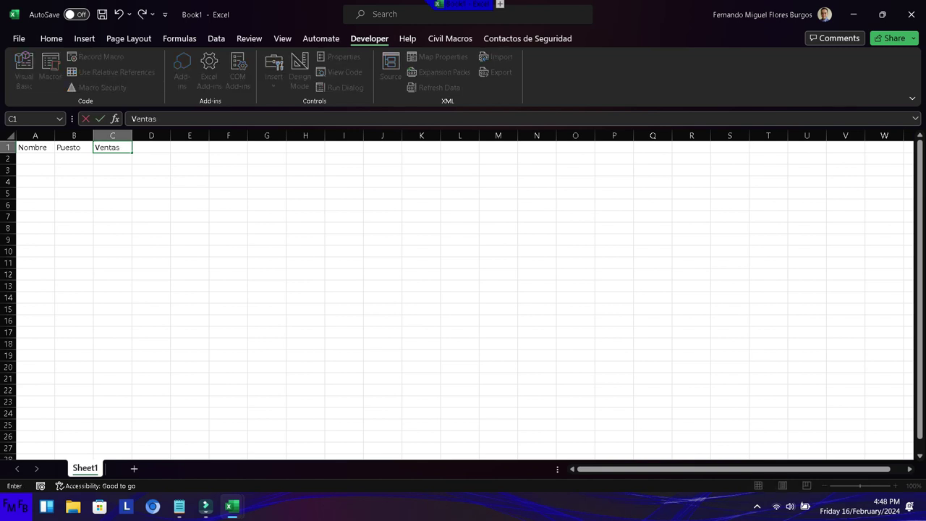
key("Tab")
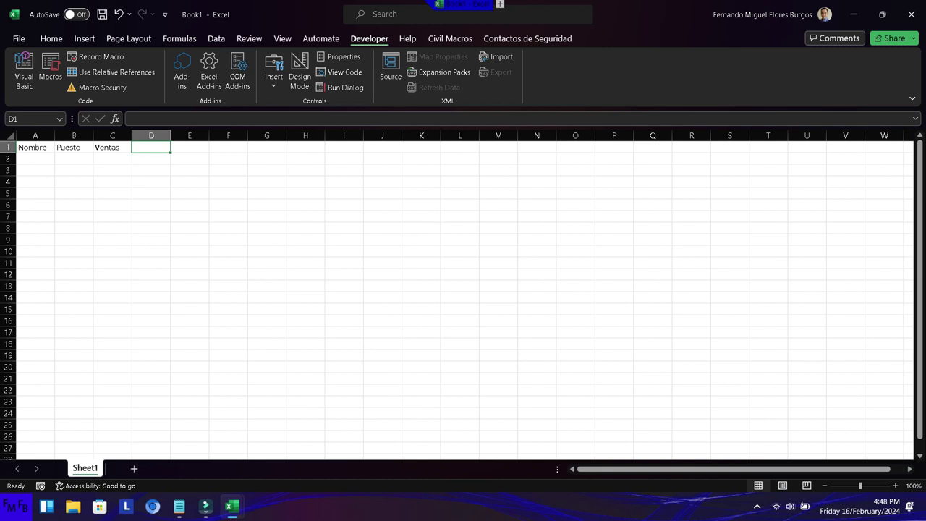
type("Ganancias")
key("Return")
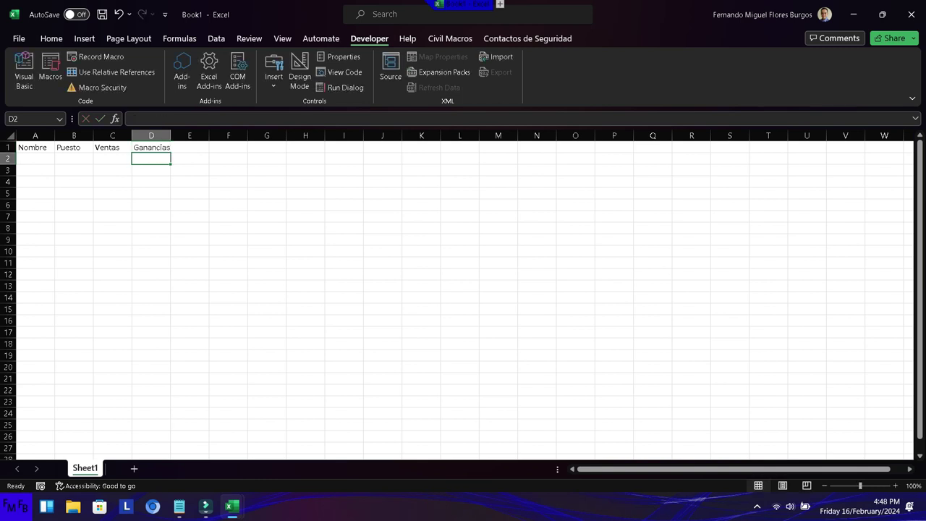
left_click(151, 147)
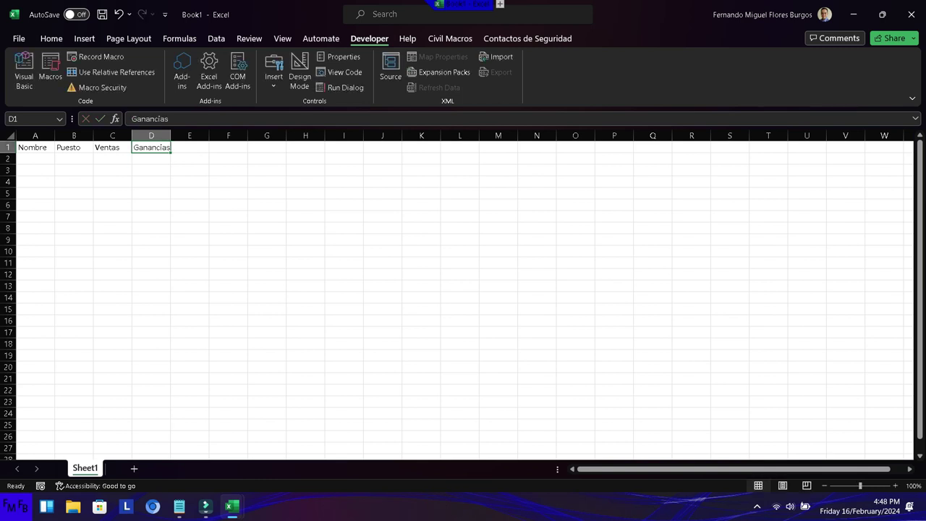
key("alt+F11")
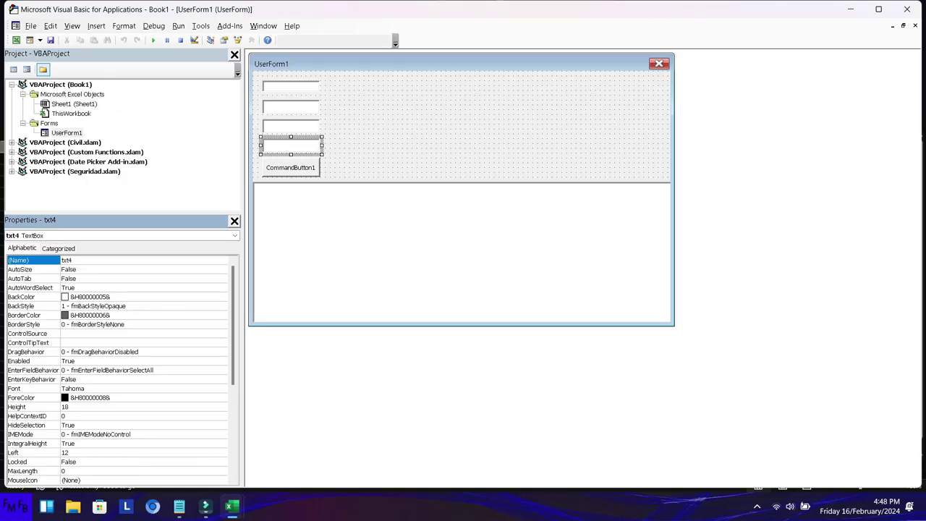
Step: Change headers A1 and B1 to Nombre/Name and Puesto/Role
key("alt+F11")
key("Left")
key("Left")
key("Left")
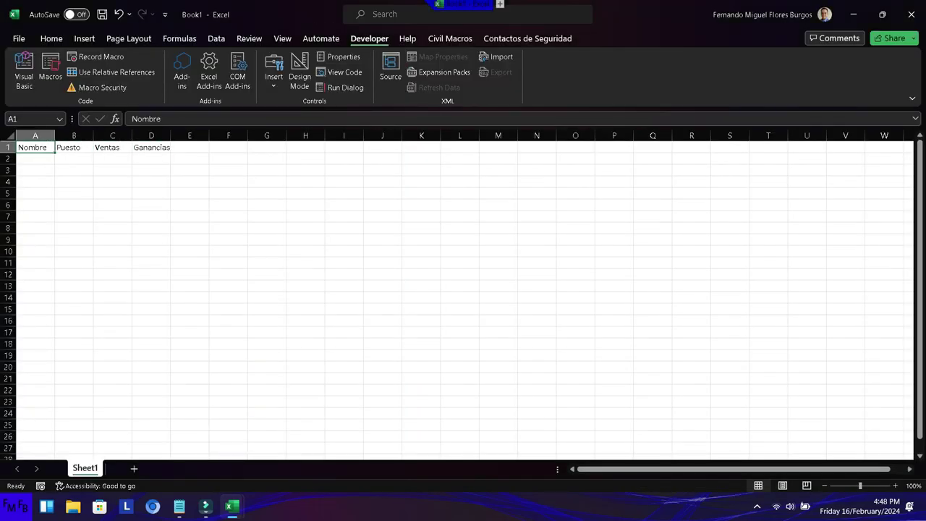
key("F2")
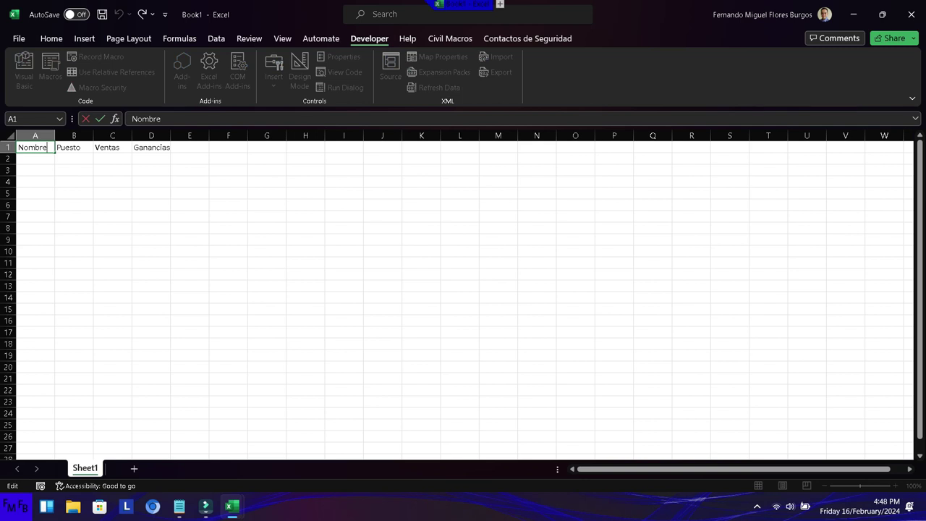
type("/Nam")
key("Tab")
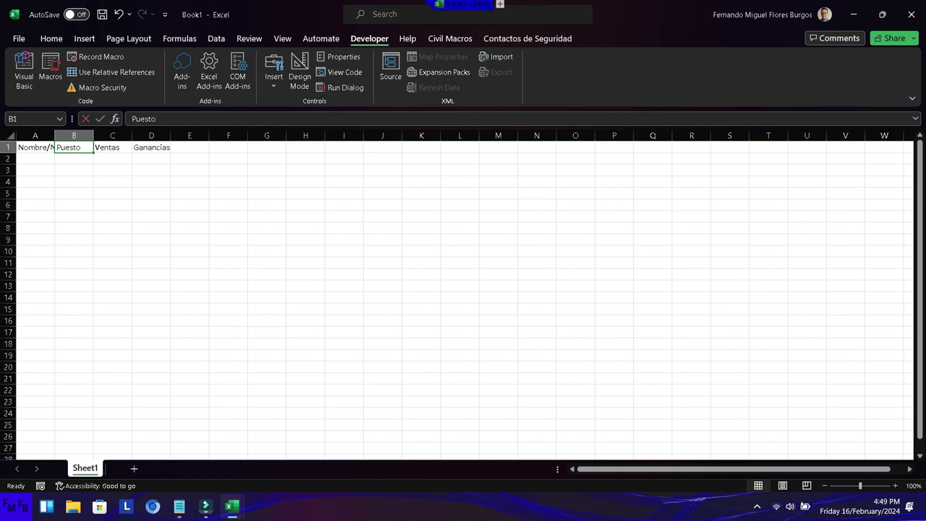
key("F2")
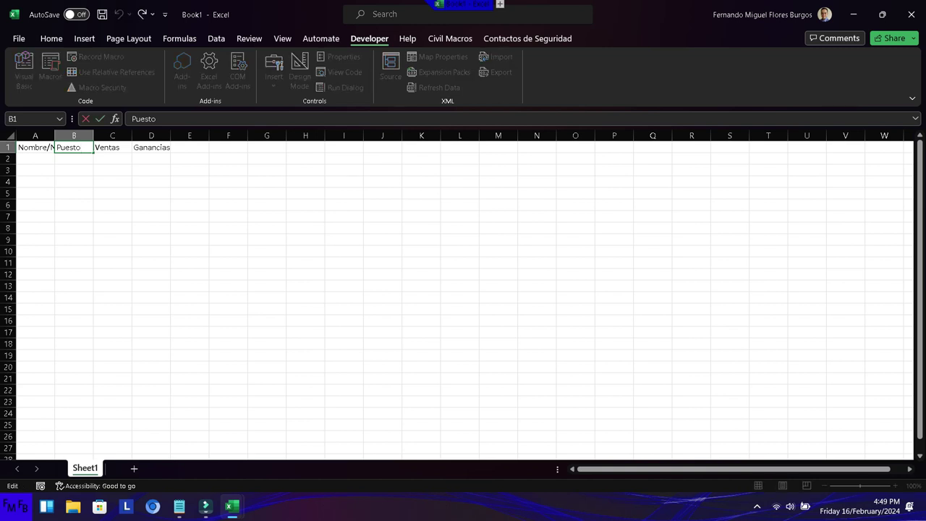
type("/")
type("Role")
key("Tab")
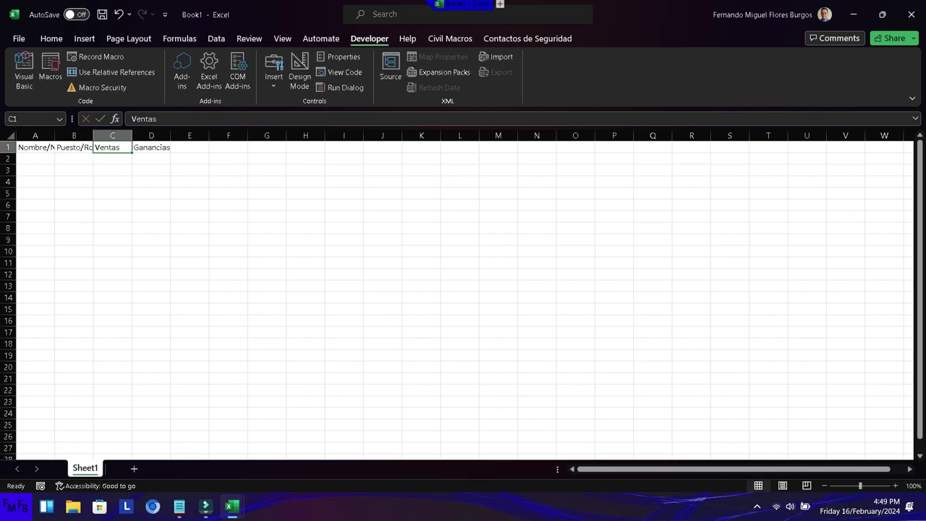
Step: Change headers C1 and D1 to Ventas/Sales and Ganancias/Income
key("F2")
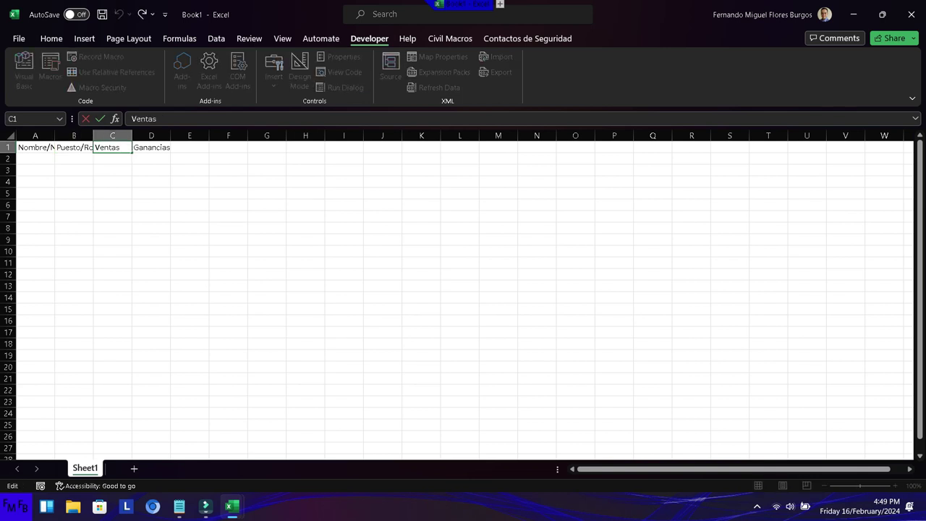
type("/Sales")
key("ctrl+Return")
left_click(152, 147)
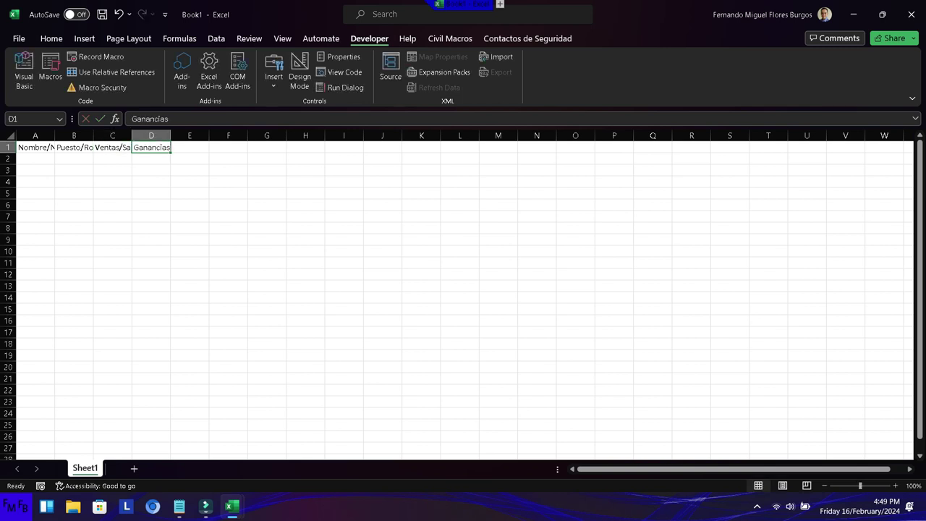
key("F2")
type("/Income")
key("Return")
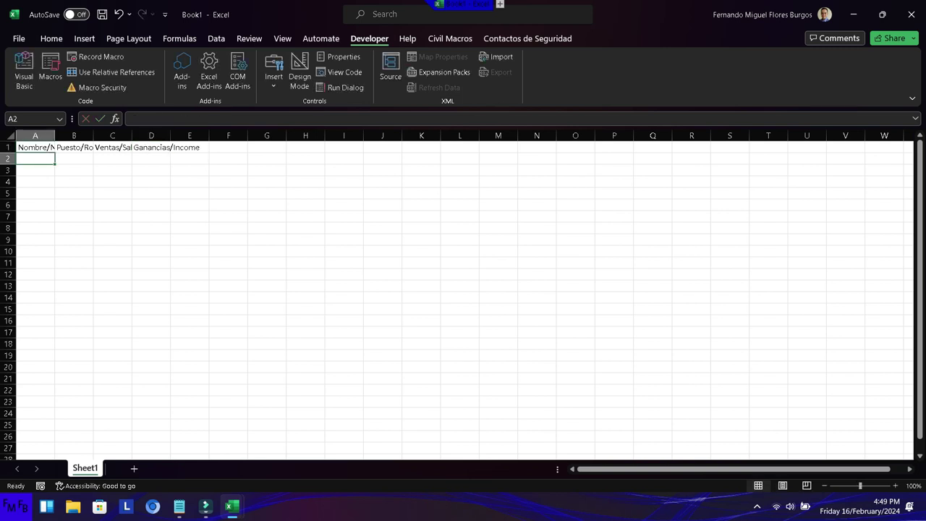
Step: AutoFit the widths of columns A–D to the header text in A1:D1
left_click(34, 147)
left_click_drag(35, 147, 151, 147)
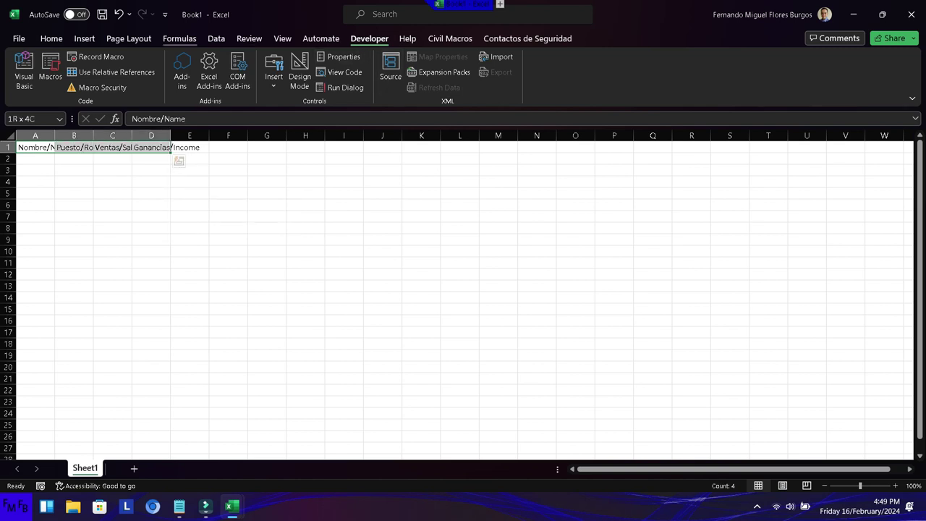
left_click(51, 38)
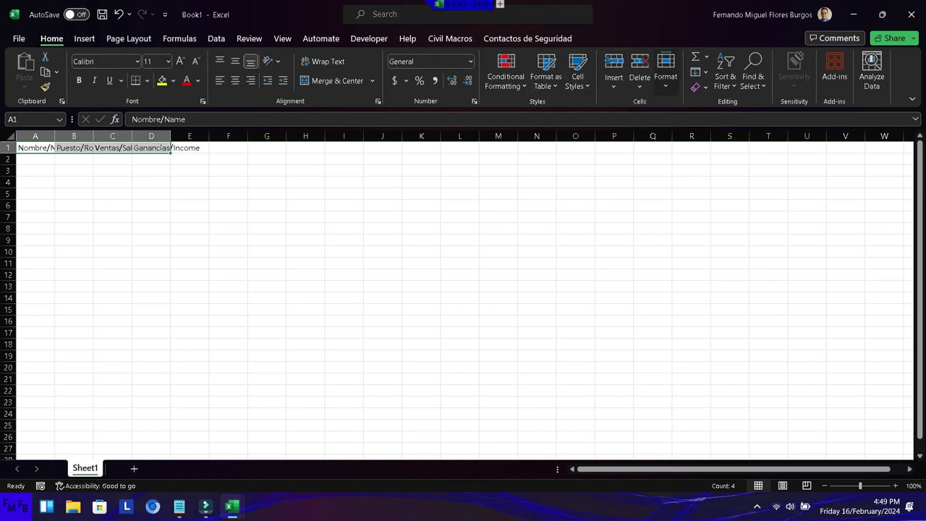
left_click(665, 72)
left_click(711, 176)
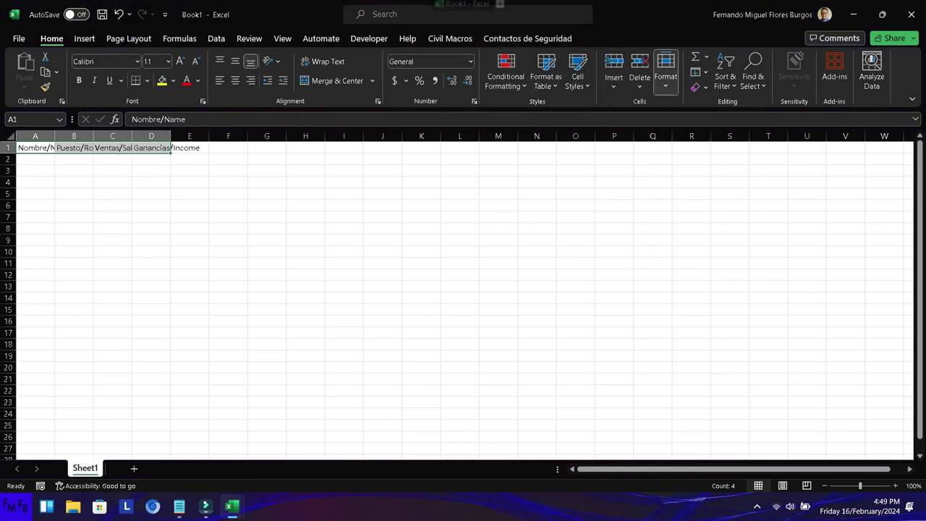
left_click(146, 205)
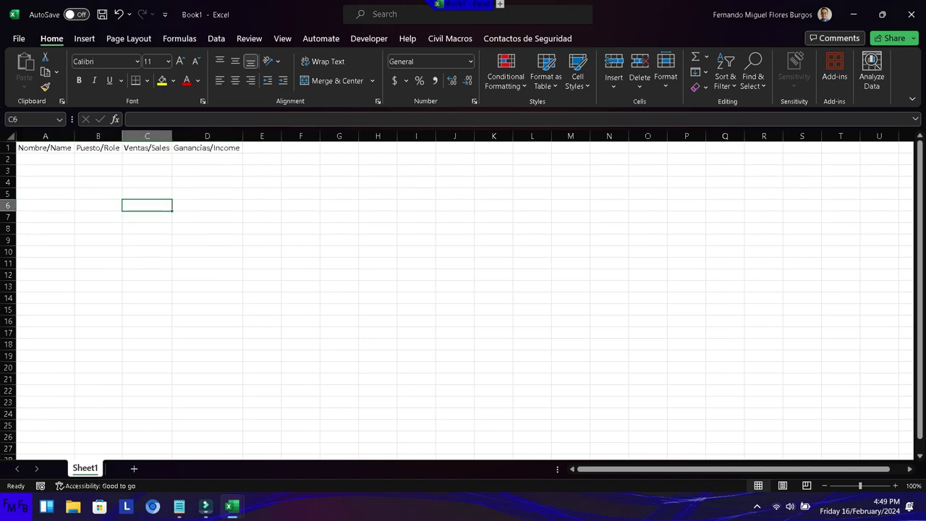
Step: Add an empty UserForm_Initialize procedure to UserForm1's code
key("F7")
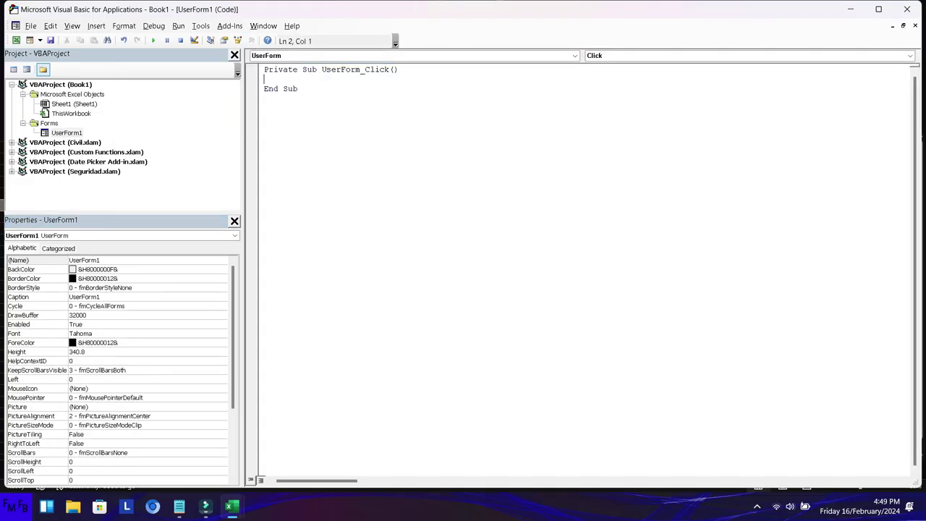
left_click(909, 55)
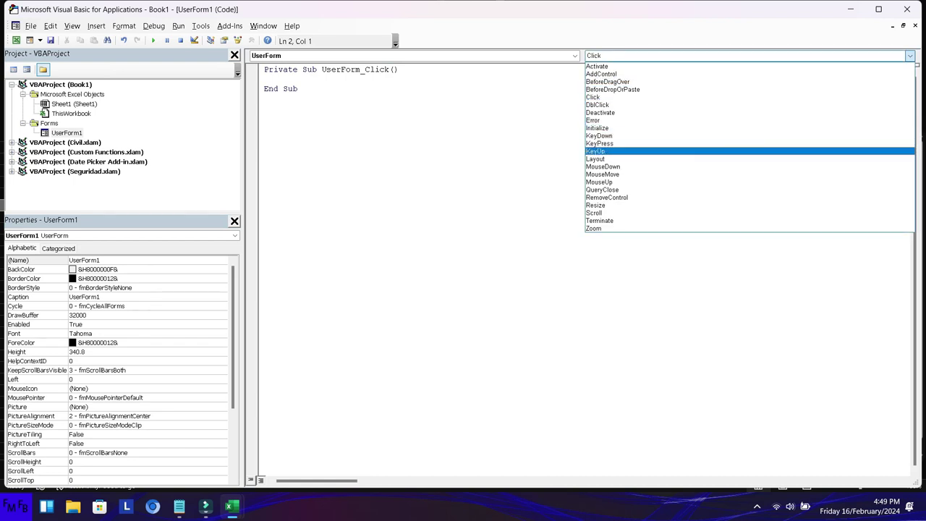
left_click(598, 127)
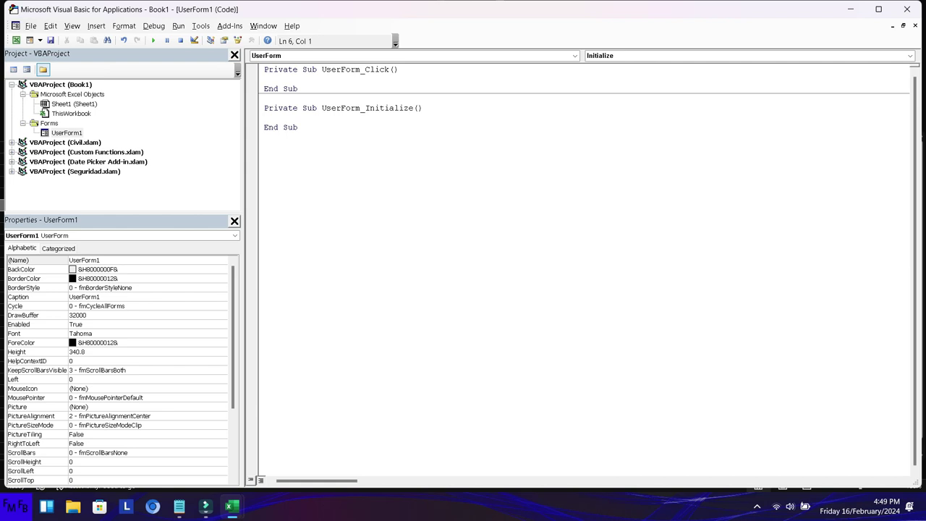
Step: Bring UserForm1's design view back up via View Object
right_click(65, 133)
left_click(101, 154)
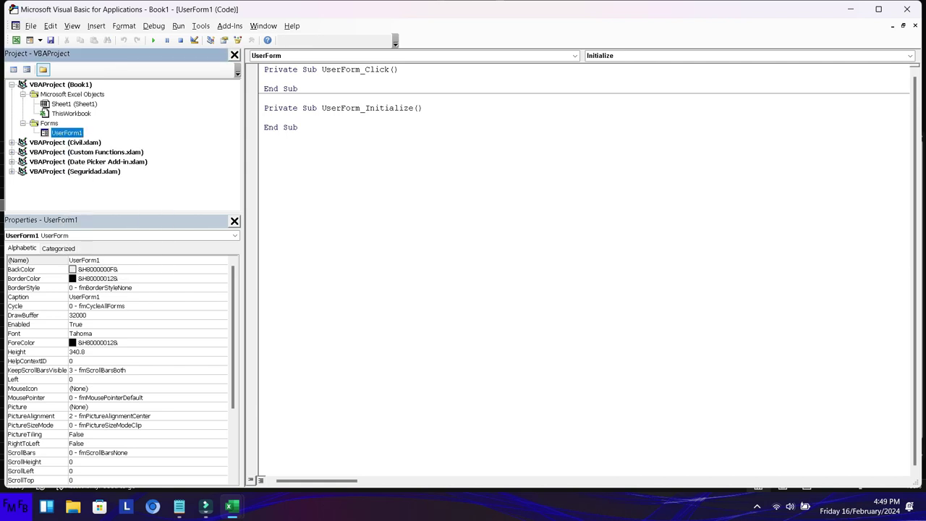
left_click(463, 253)
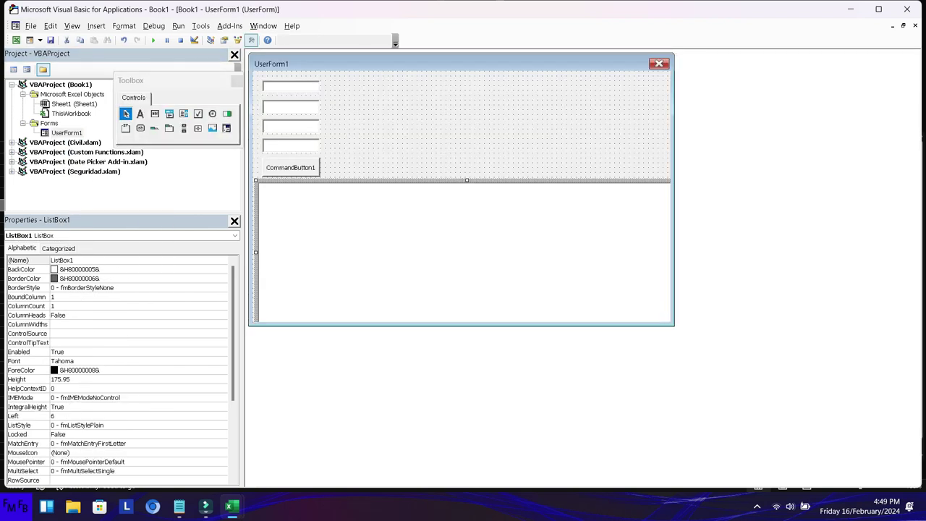
Step: Rename the list box to lst in the Properties window
key("F4")
type("lst")
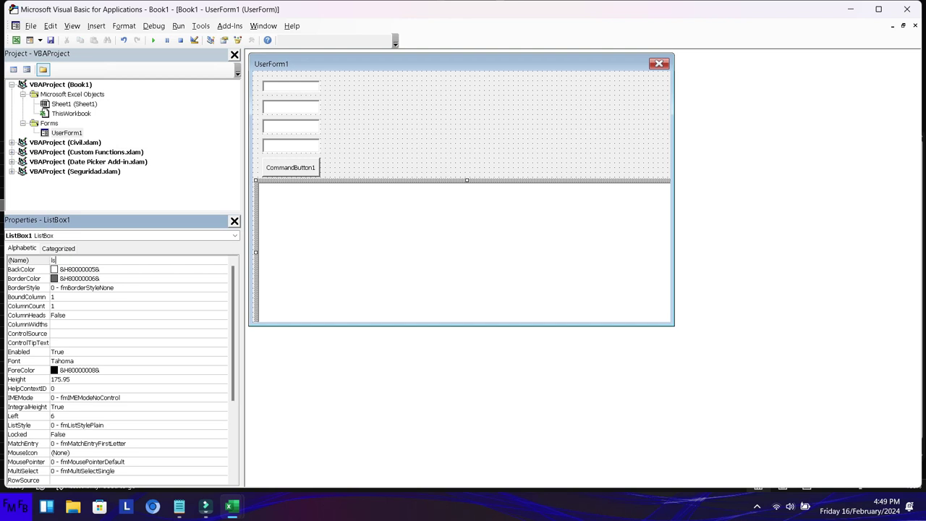
key("Return")
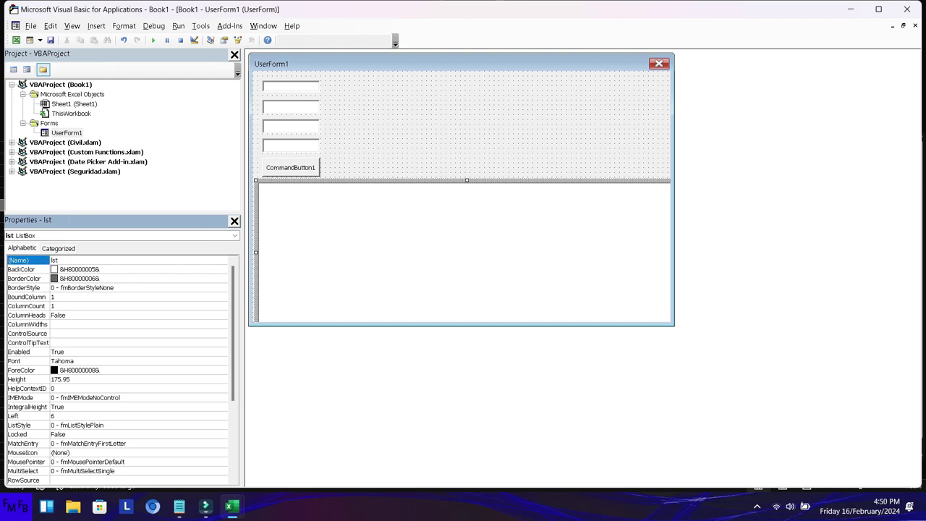
Step: In UserForm_Initialize, set Me.lst.ColumnCount = 4
right_click(67, 133)
left_click(79, 138)
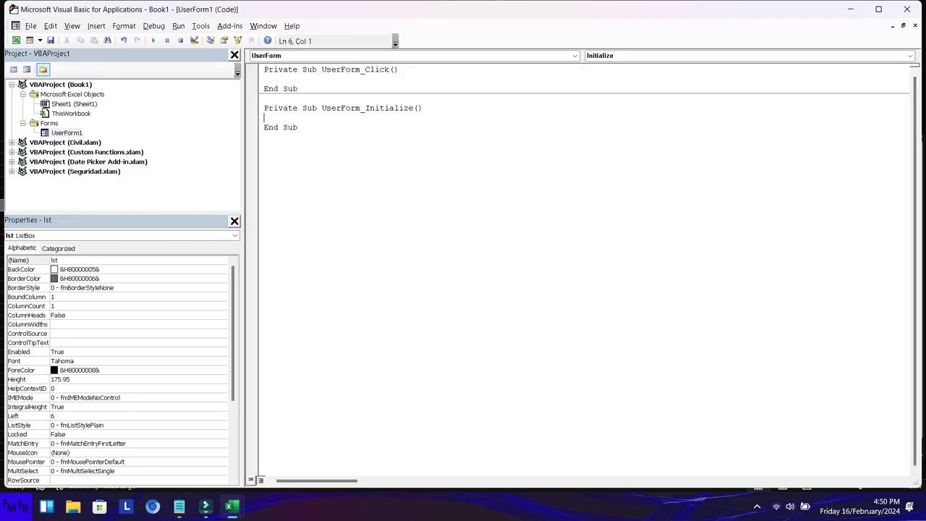
type("Me")
key("BackSpace")
key("BackSpace")
type("me,")
key("BackSpace")
type(".ls")
key("Tab")
type(".col")
key("Down")
key("Tab")
type("= 4")
key("Return")
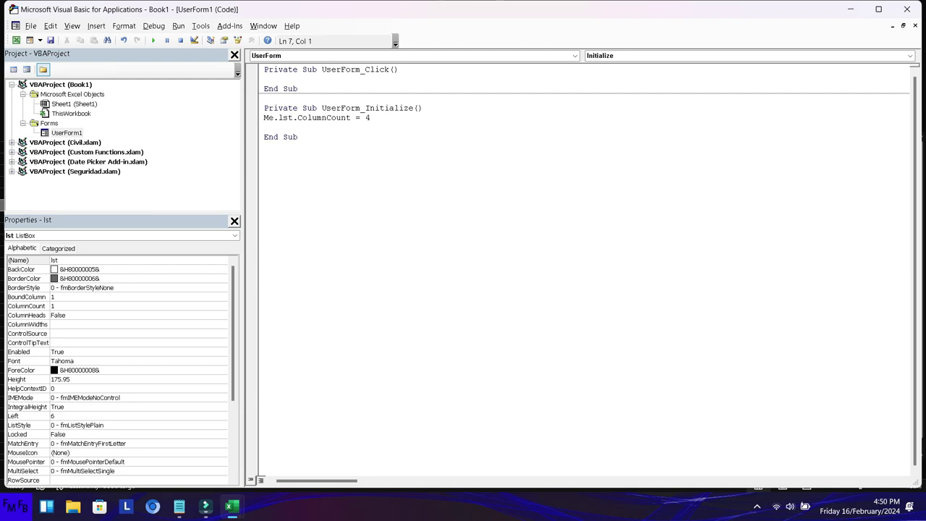
Step: Declare Dim rng As Range above the ColumnCount line
key("Up")
key("Return")
key("Up")
type("dim rng as ")
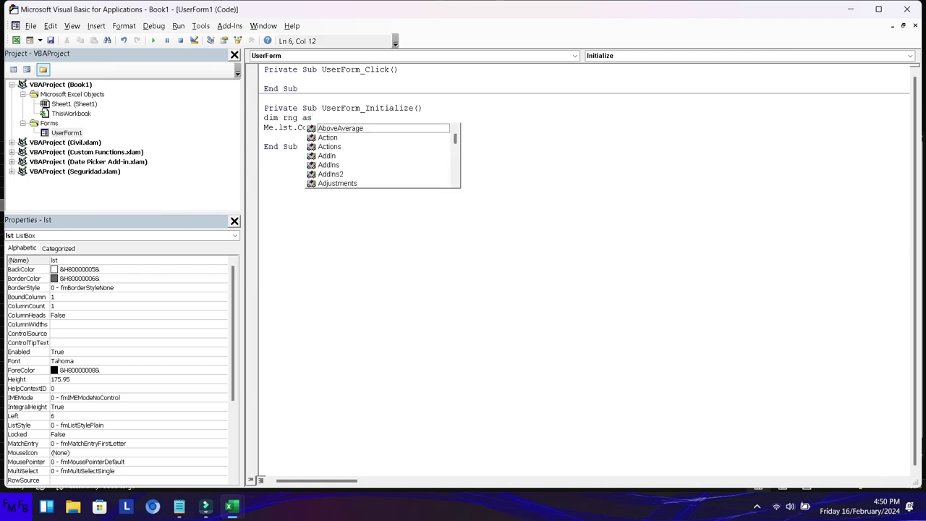
type("range")
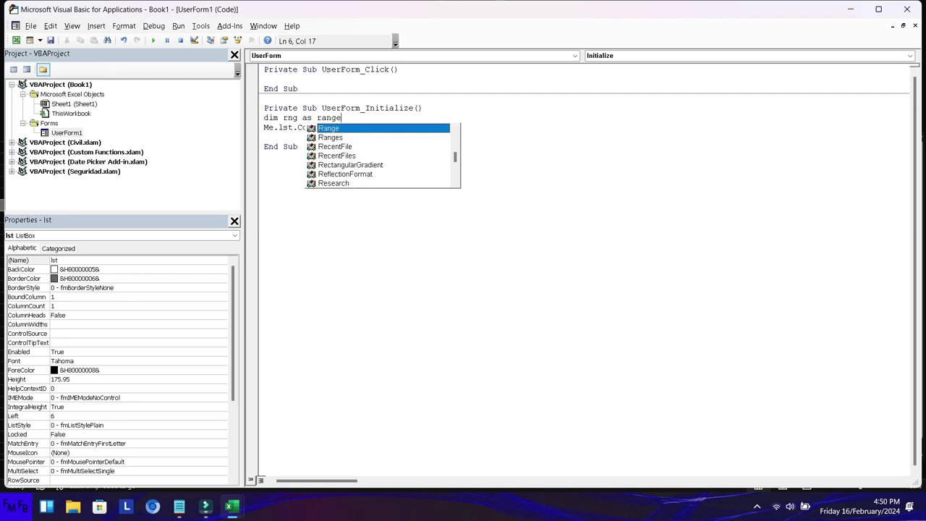
key("Escape")
Step: Add Set rng = ThisWorkbook.Sheets("Sheet1").Range("A1:D") before End Sub
left_click(265, 136)
type("set rng=thisworkbook.")
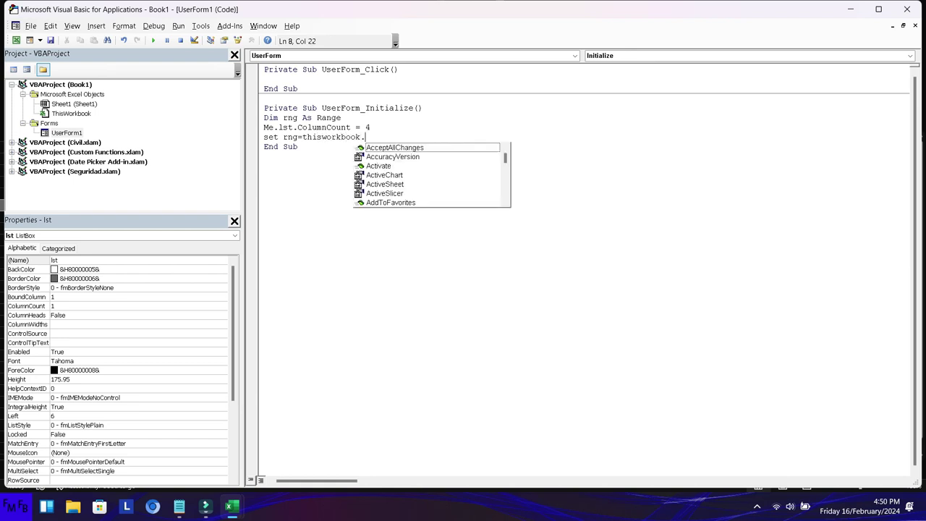
type("sheets")
key("Escape")
type("()")
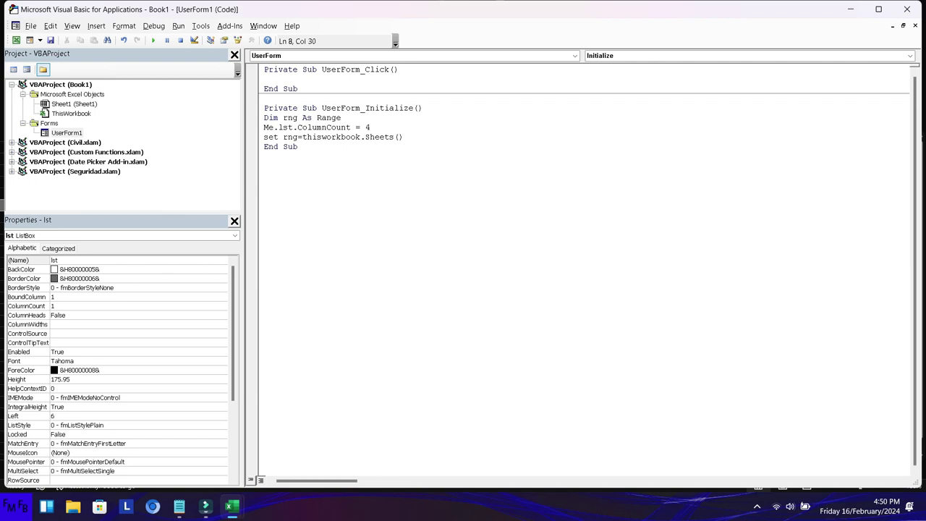
type("\"")
left_click(44, 106)
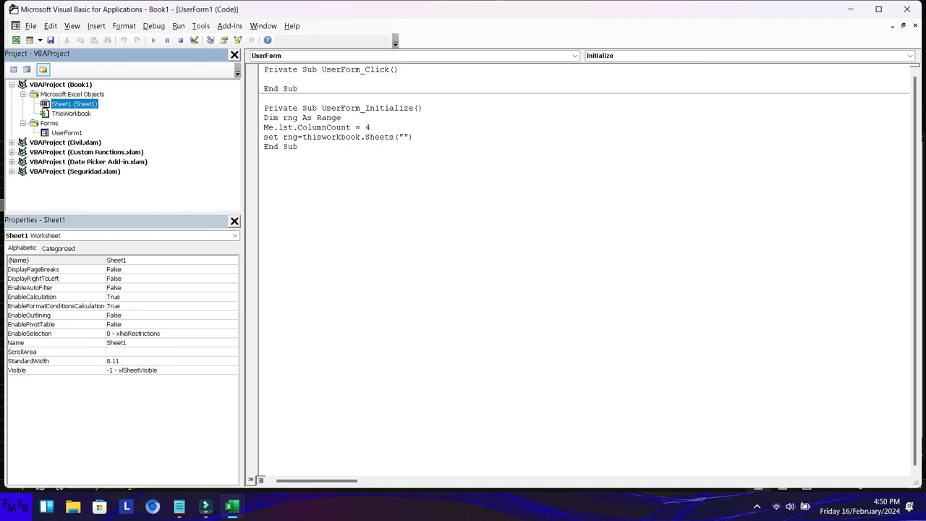
left_click(404, 136)
type("Sheet1\").Range()")
key("Left")
type("\"\"")
key("Left")
type("A")
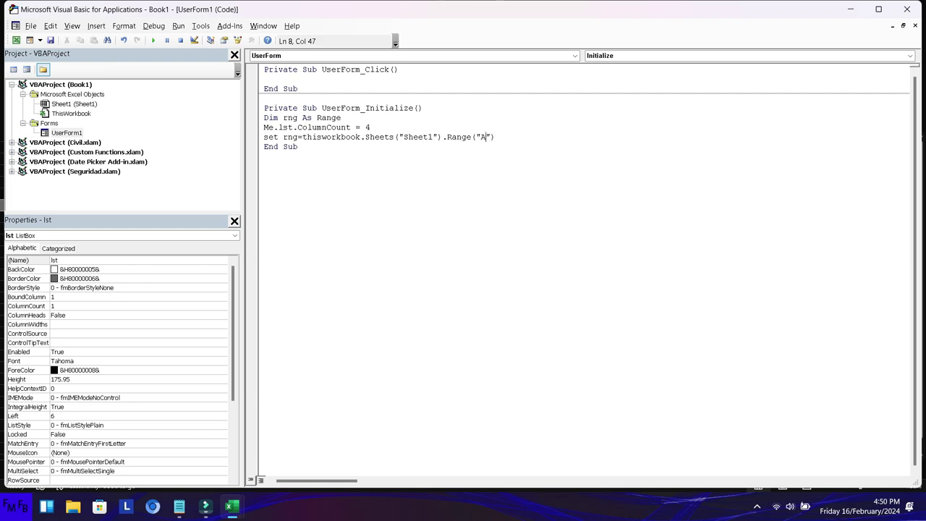
type("1:")
type("D")
key("Up")
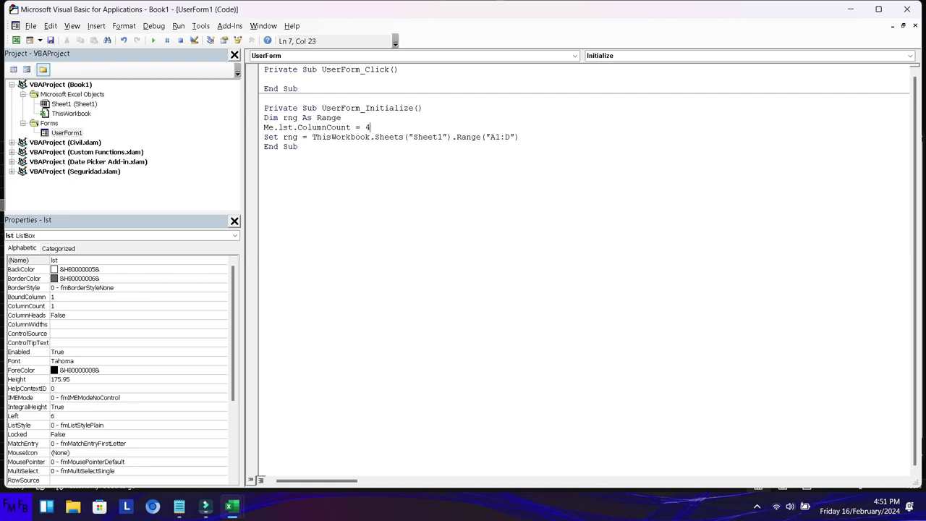
key("Return")
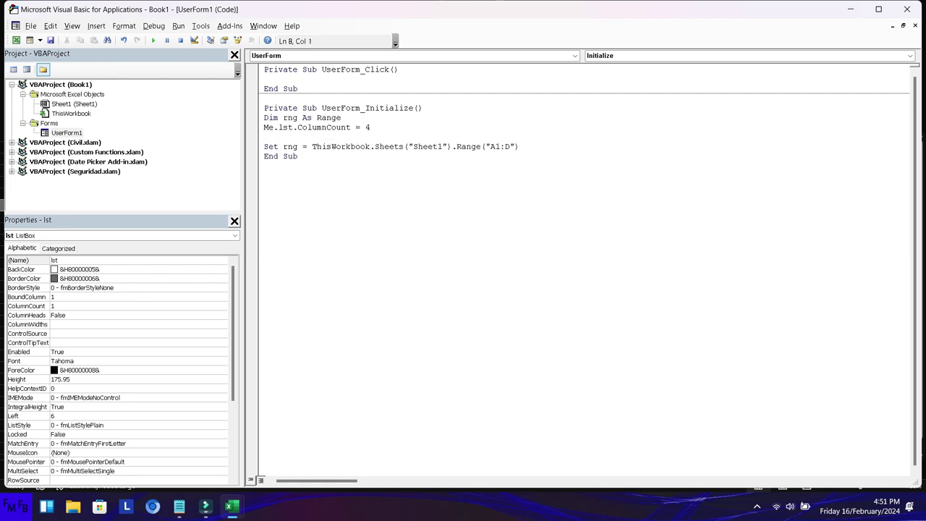
Step: Add lr = ThisWorkbook.Sheets("Sheet1").UsedRange.Columns.Count after the ColumnCount line
type("lr")
type("=")
key("Return")
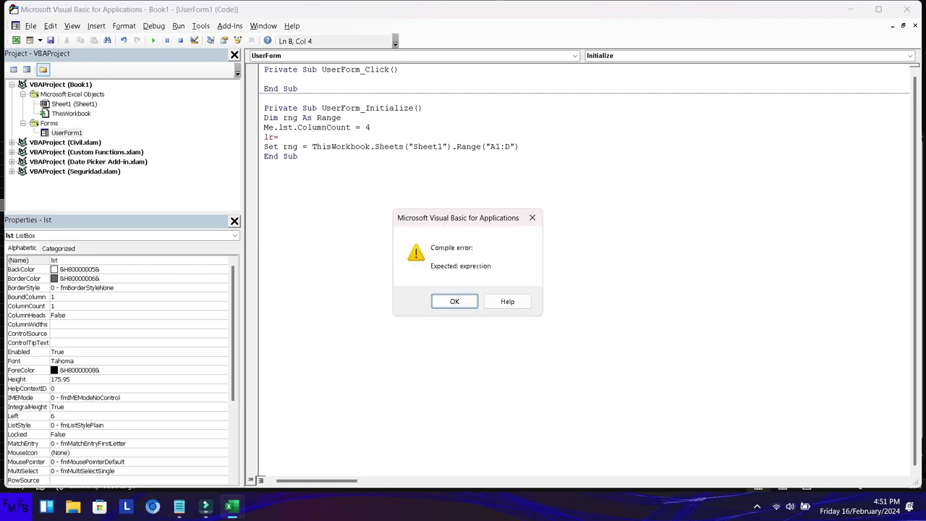
key("Return")
key("Right")
key("Right")
key("Right")
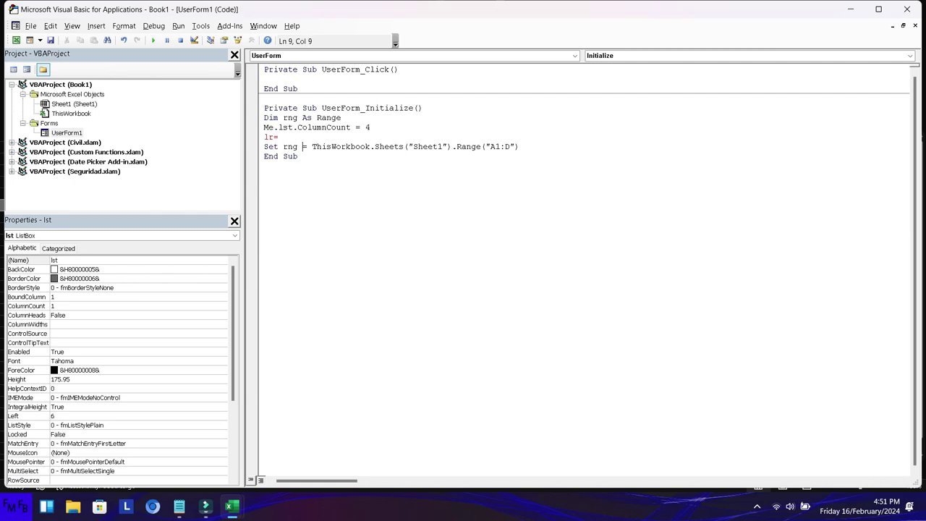
key("ctrl+shift+Right")
key("shift+Right")
key("shift+Right")
key("shift+Right")
key("shift+Right")
key("shift+Right")
key("shift+Right")
key("shift+Right")
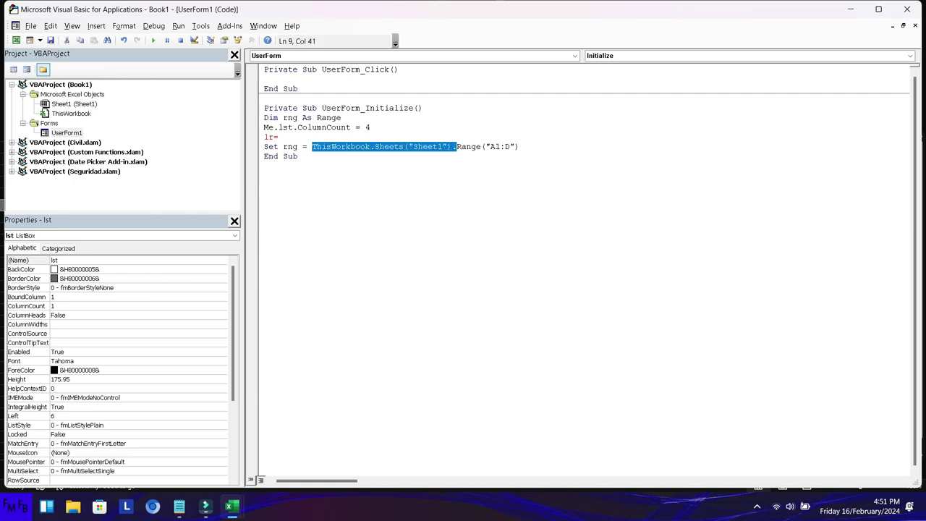
key("ctrl+c")
key("Up")
key("ctrl+v")
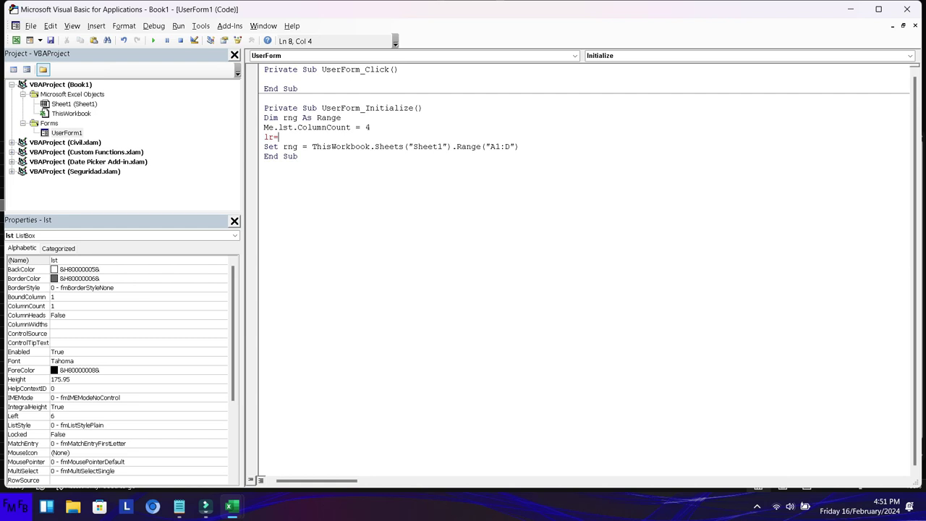
key("BackSpace")
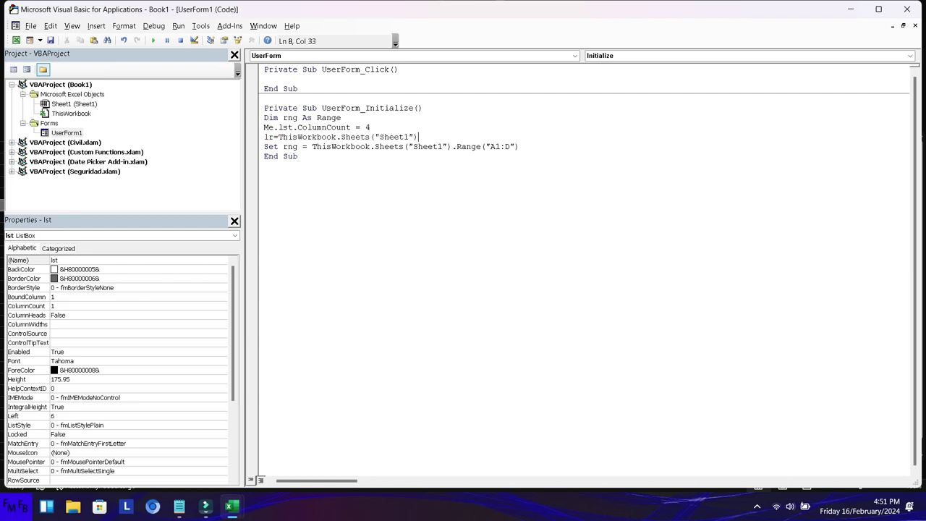
type(".usedrang")
type("columns.count")
key("Down")
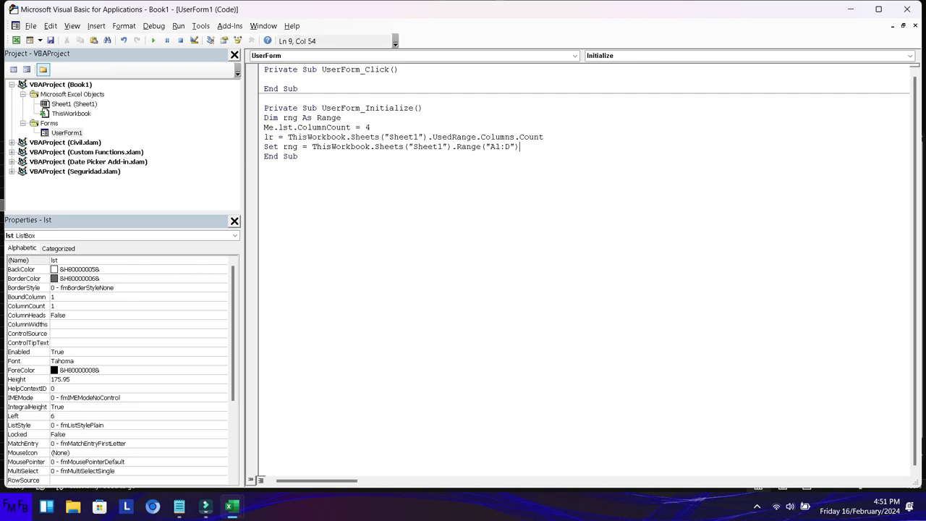
Step: Change the rng range to Range("A1:D" & lr) and open a new line
left_click(515, 146)
left_click(264, 146)
left_click(520, 146)
key("Left")
type("&")
type(" lr")
key("End")
key("Return")
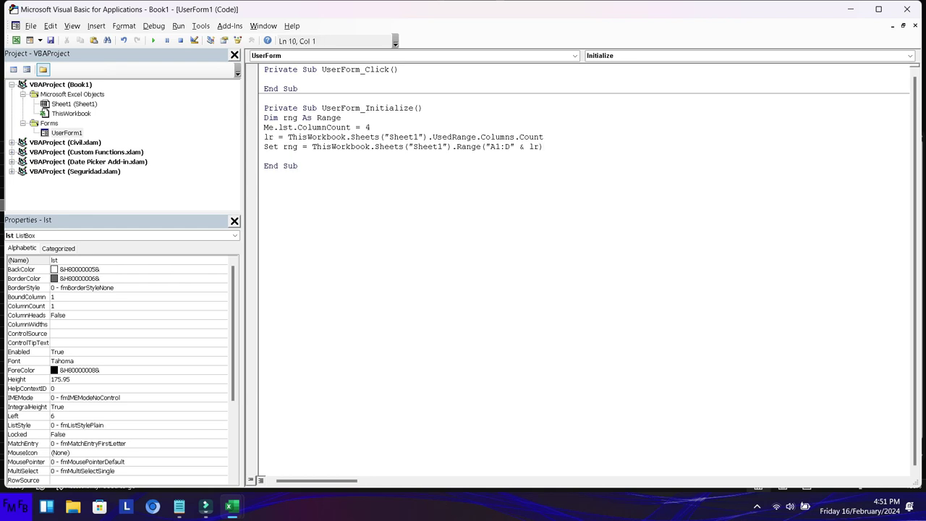
Step: Add Me.lst.List = rng.Value to UserForm_Initialize
type("me.lst")
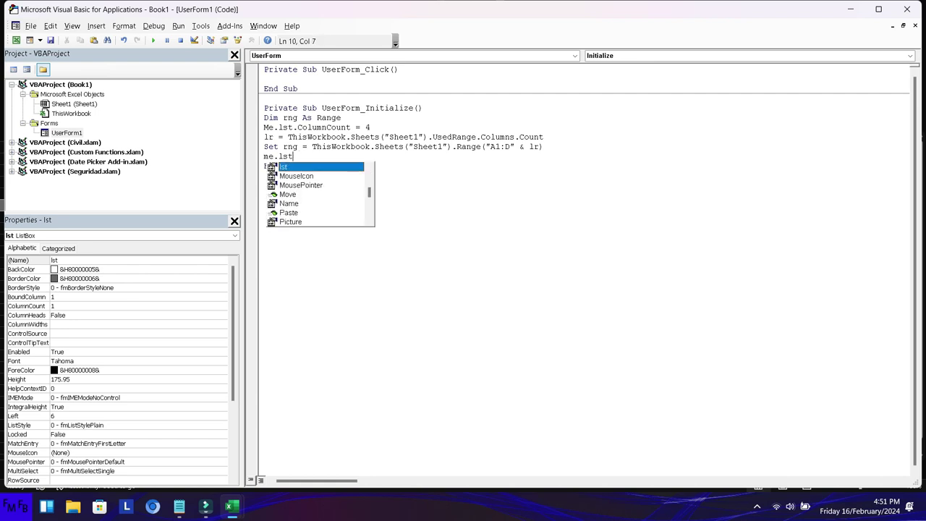
type(".lis")
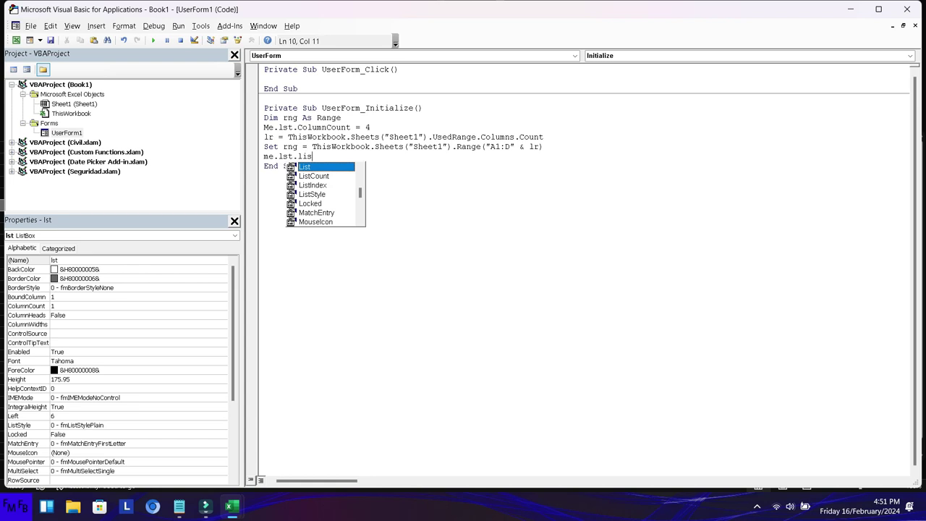
key("Tab")
type("=rn")
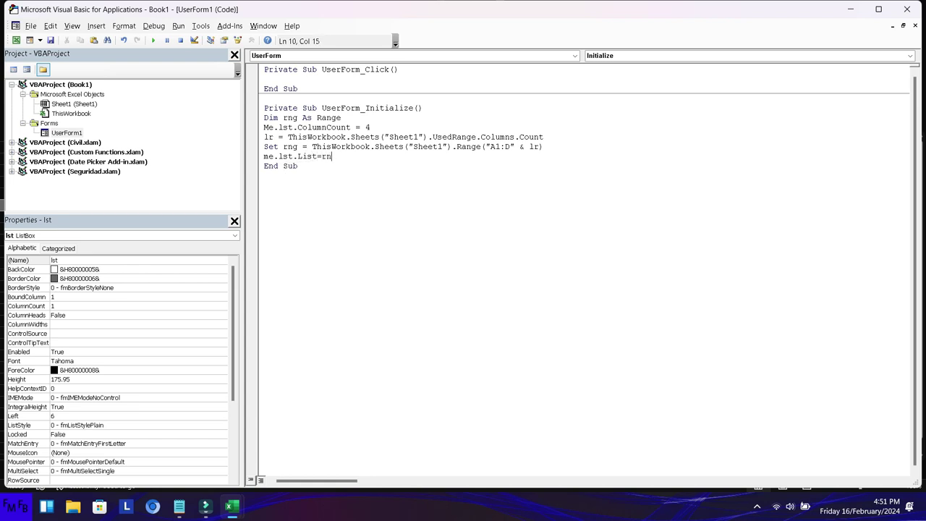
type("g.va")
key("Tab")
Step: Switch to Excel and back, then show the UserForm1 designer
key("alt+F11")
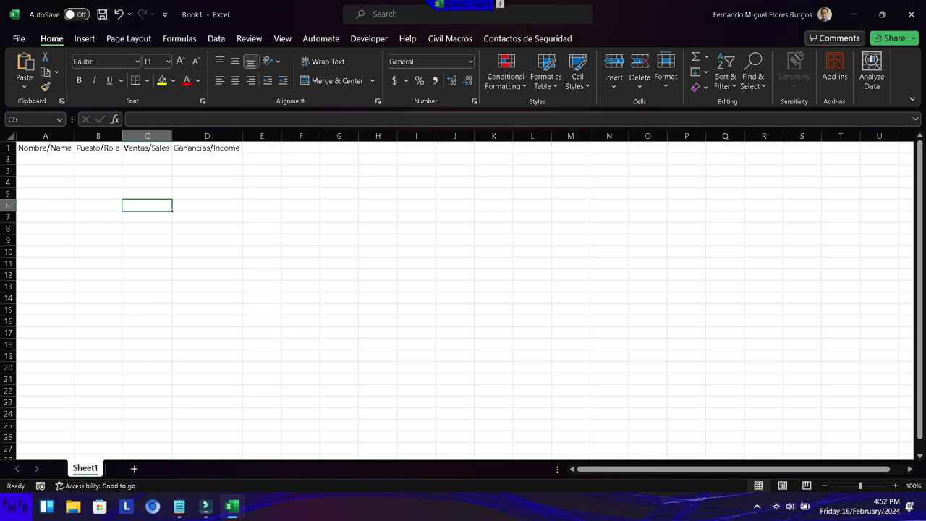
key("alt+F11")
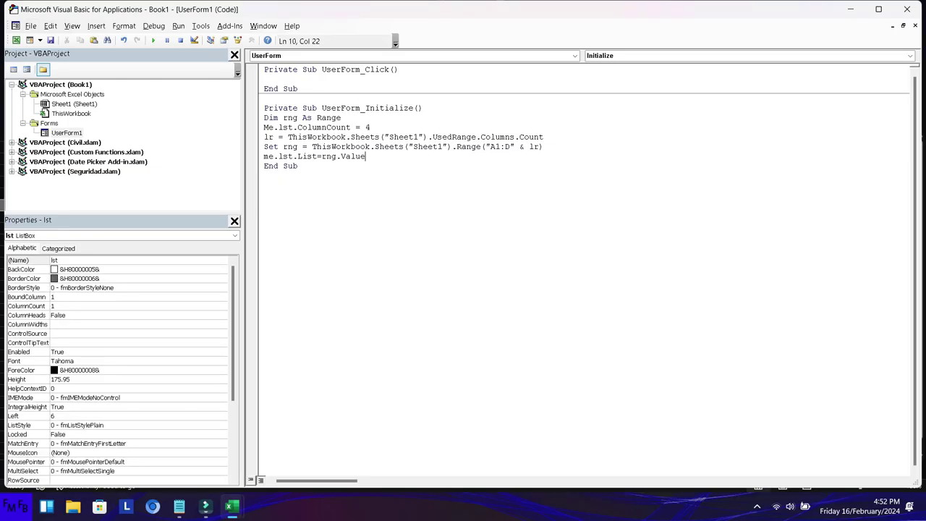
key("shift+F7")
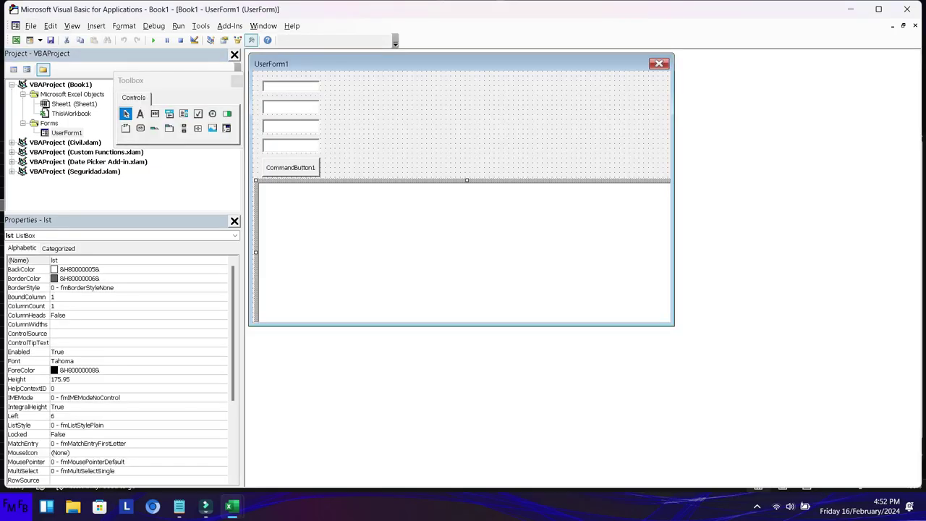
Step: Create the CommandButton1_Click procedure with a ThisWorkbook line and an lr= line
double_click(290, 167)
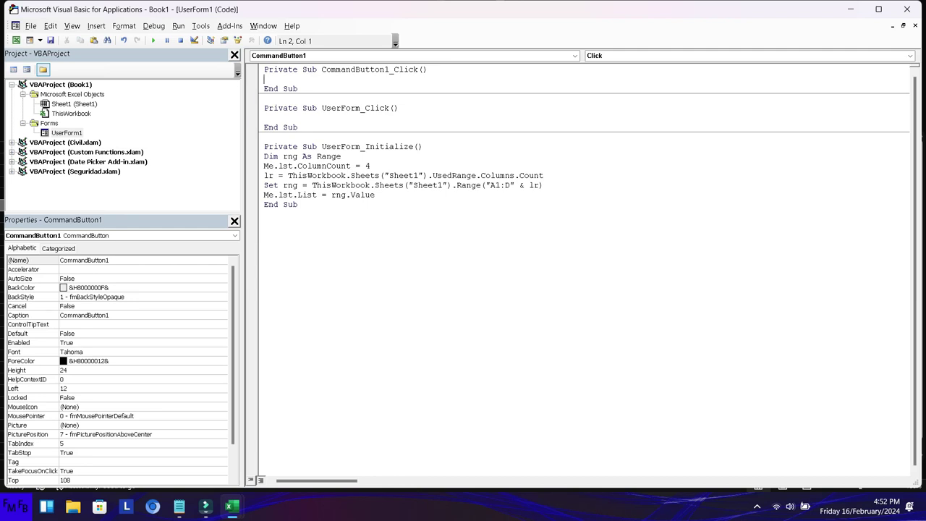
type("thisworkbook")
key("Return")
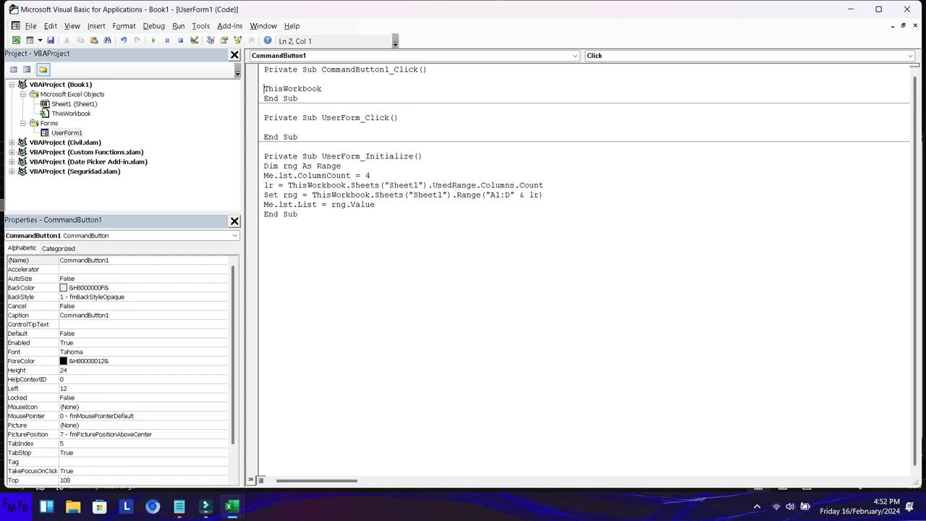
type("lr=")
key("Down")
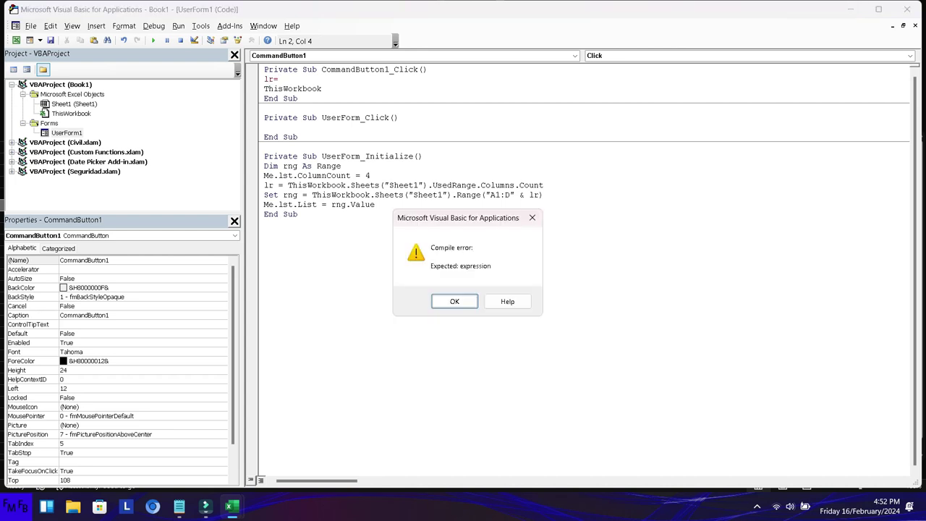
key("Return")
Step: Complete lr = ThisWorkbook.Sheets("Sheet1").UsedRange.Columns.Count and select Columns for replacement
double_click(293, 88)
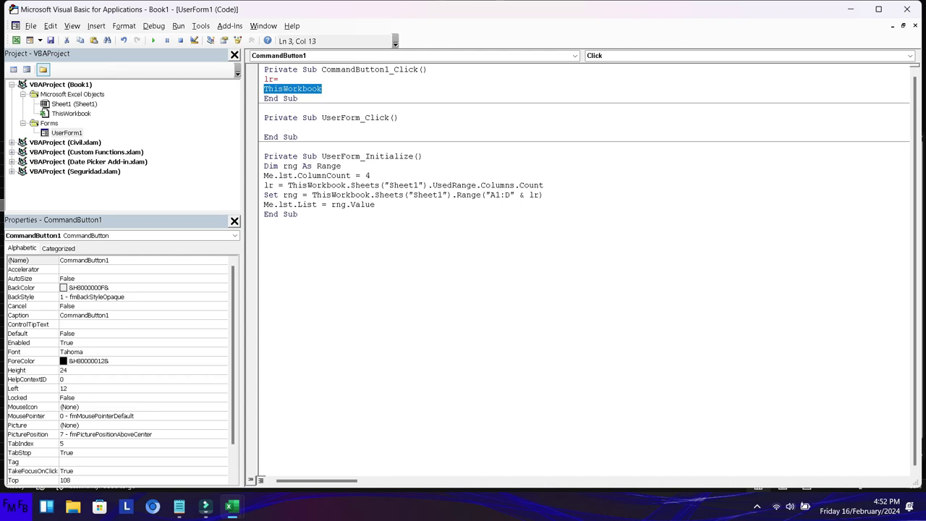
key("ctrl+c")
key("Up")
key("ctrl+v")
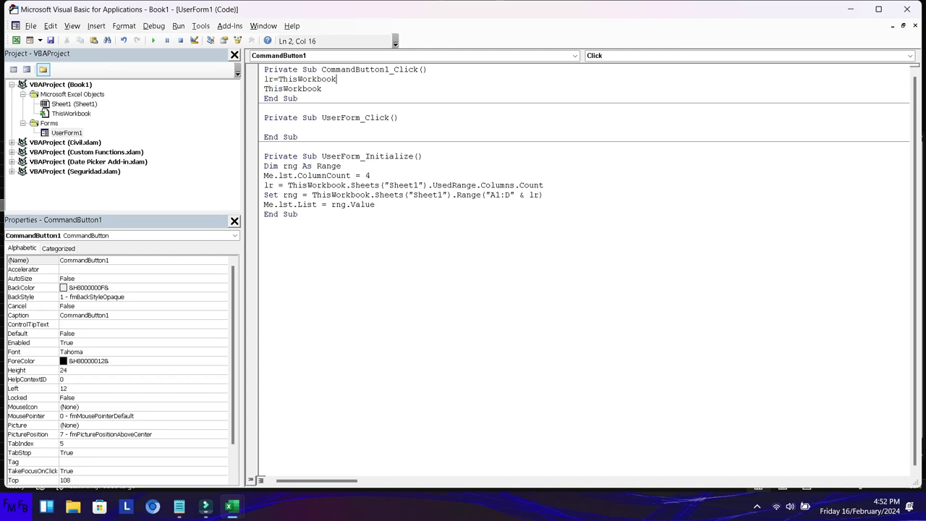
type(".sheee")
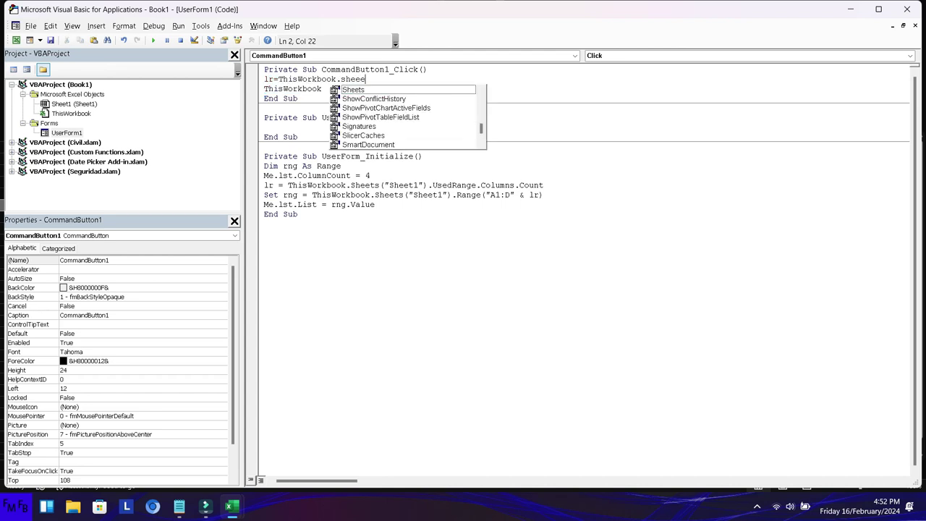
key("BackSpace")
type("ts(")
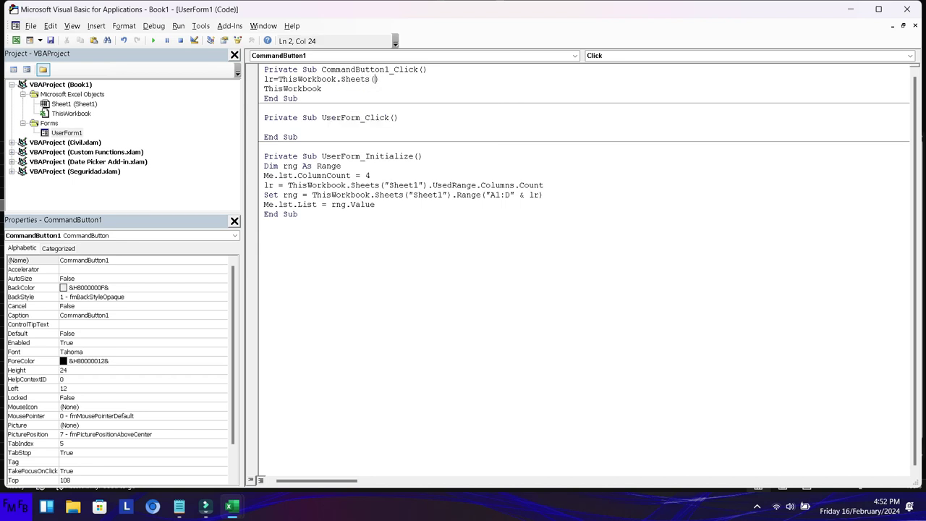
type("\"S")
type("he")
type("et1")
left_click(419, 78)
type(".usedrange.columns.count")
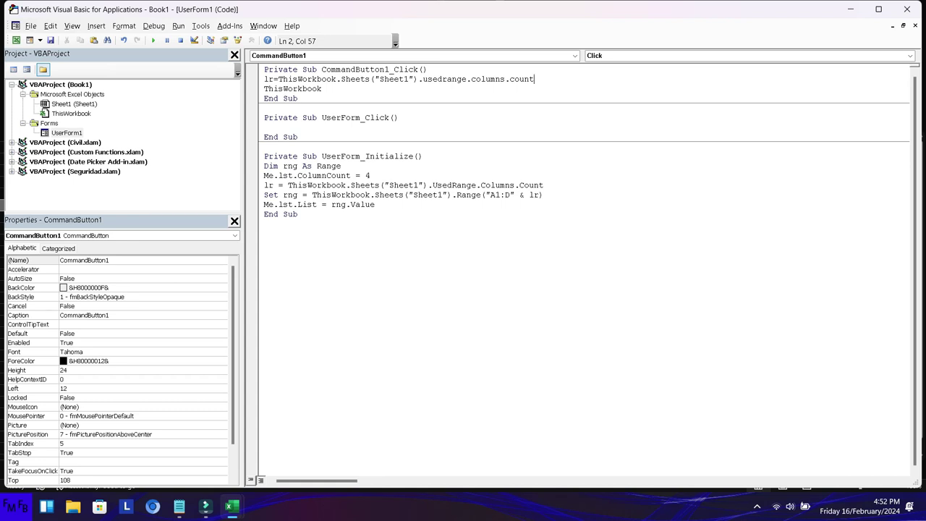
left_click(519, 79)
double_click(499, 78)
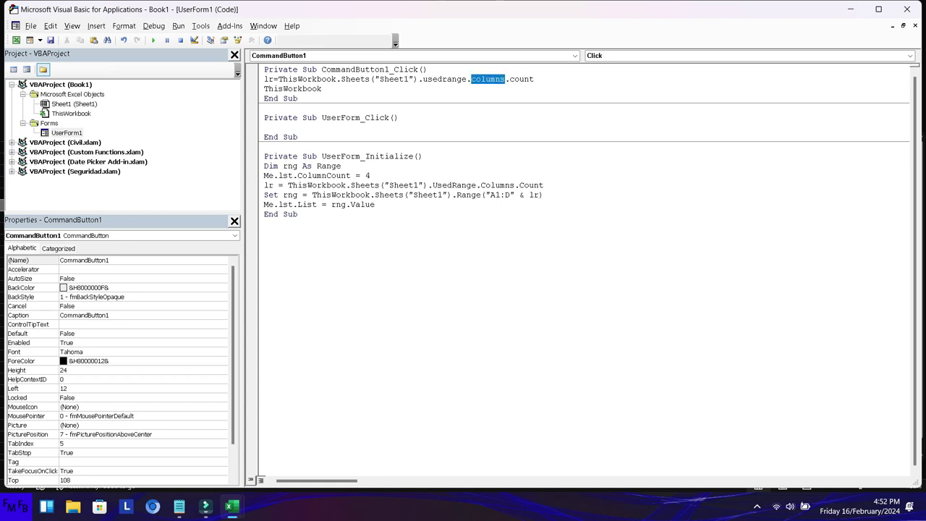
Step: Change Columns to Rows in both the button and Initialize lr lines
type("rows")
key("Down")
key("Down")
key("Down")
key("Down")
key("Down")
key("Down")
key("Down")
key("Down")
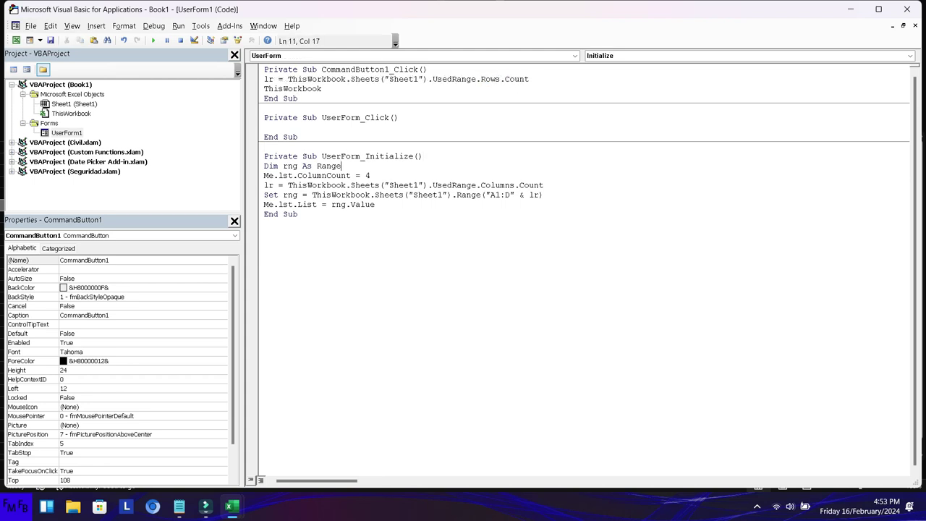
left_click(490, 185)
double_click(491, 186)
type("rows")
key("Up")
key("Up")
key("Up")
key("Up")
key("Up")
key("Up")
key("Up")
key("Up")
key("Up")
Step: Write Sheet1's Range("A" & (lr+1)) = Me.txt1.Value in the button procedure
left_click(322, 89)
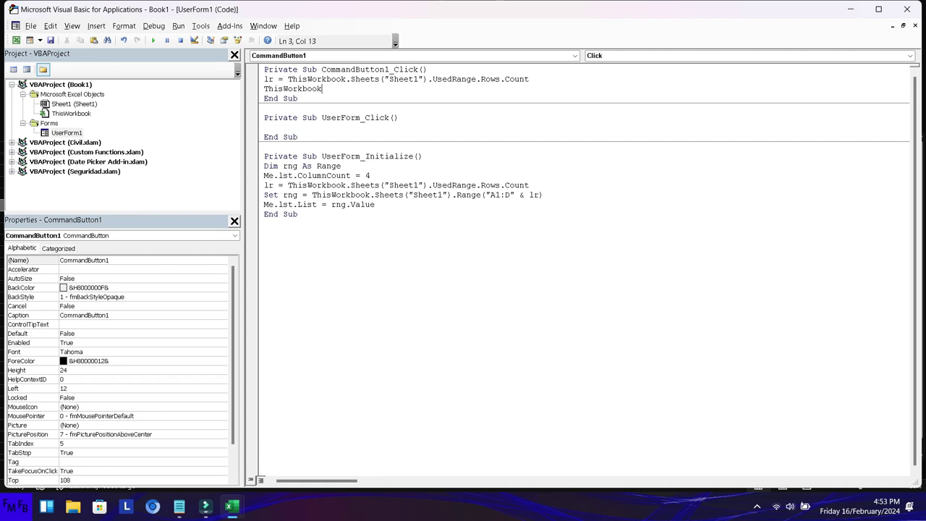
left_click(501, 79)
left_click(264, 79)
left_click_drag(288, 79, 432, 79)
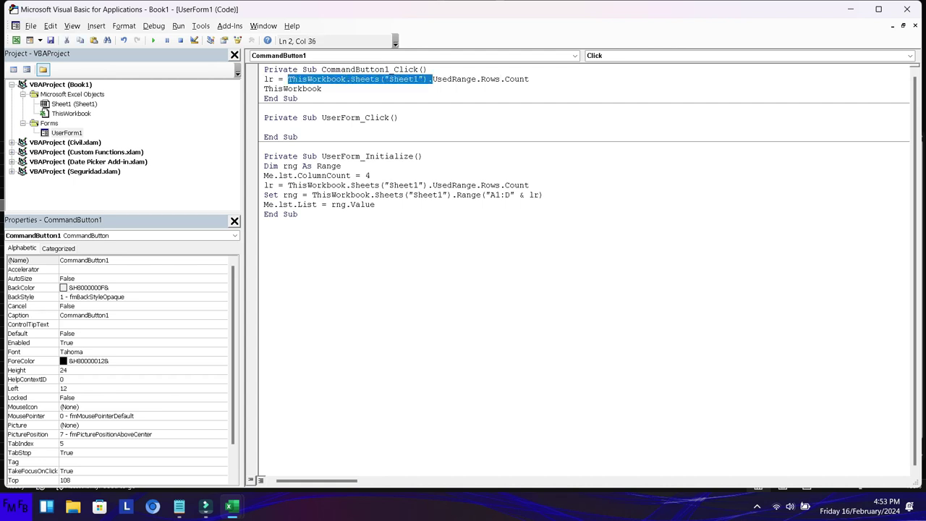
left_click(322, 88)
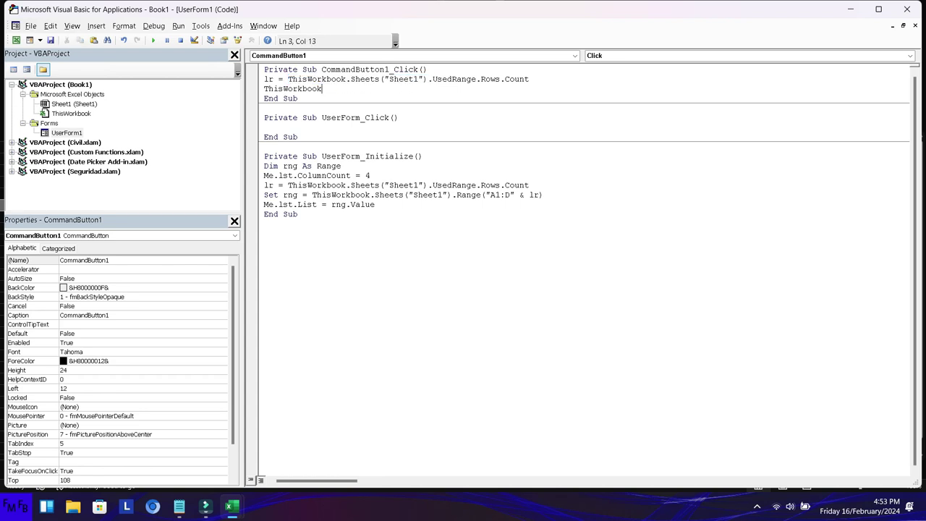
key("shift+Home")
key("ctrl+v")
type("Range()")
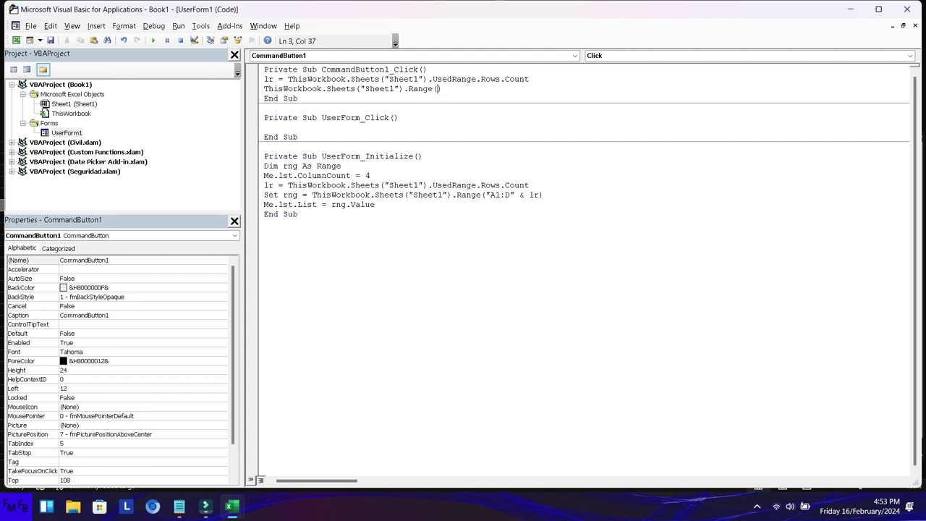
type("\"")
type("A\" ")
type("&")
type(" ()")
key("Left")
type("lr+1")
key("Right")
type(")=")
type("me.txt")
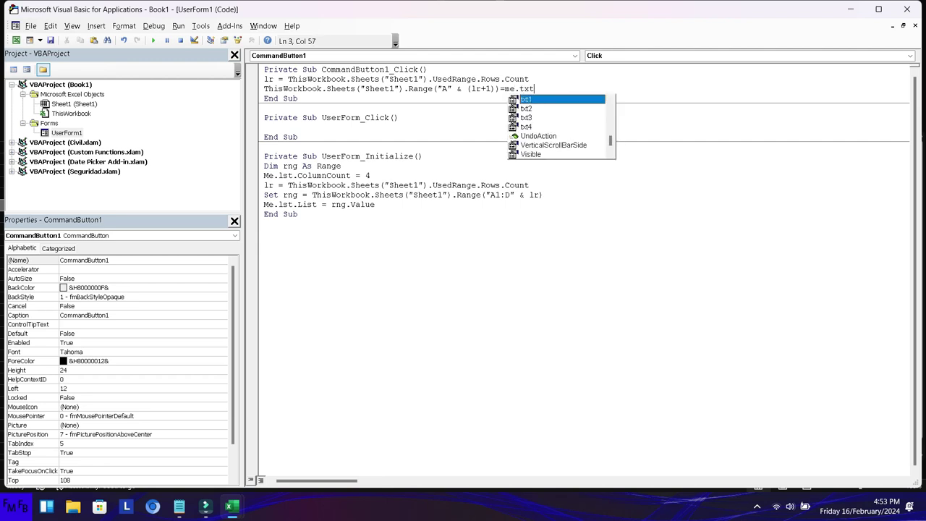
key("Tab")
type(".v")
key("Tab")
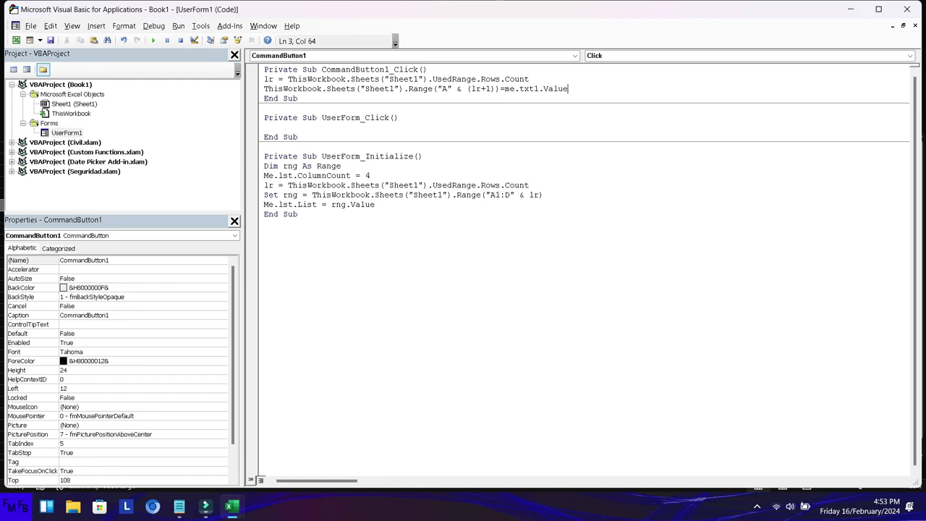
Step: Duplicate the line to write Me.txt2.Value into column B
key("shift+Home")
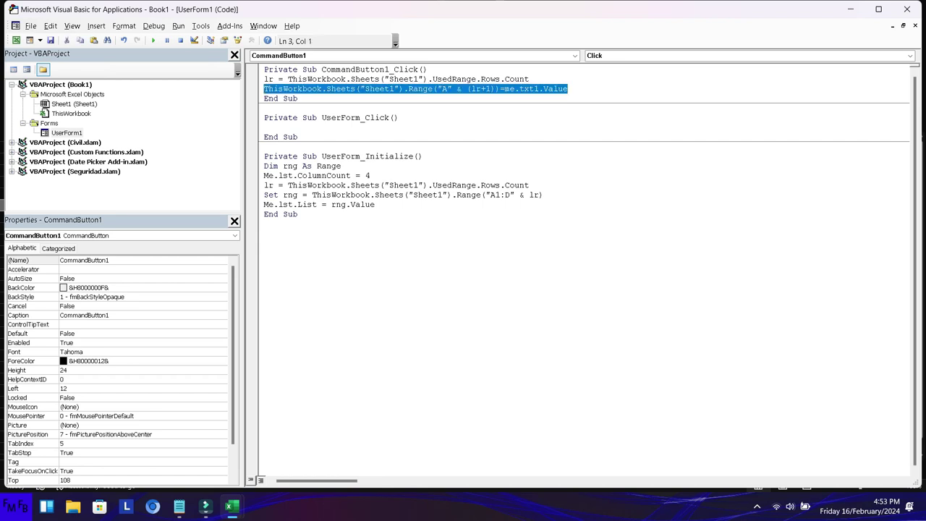
key("End")
key("Return")
key("ctrl+v")
left_click(518, 98)
key("Right")
key("Right")
key("Right")
key("Delete")
type("2")
key("Left")
key("Left")
key("Left")
key("Left")
key("Left")
key("Left")
key("BackSpace")
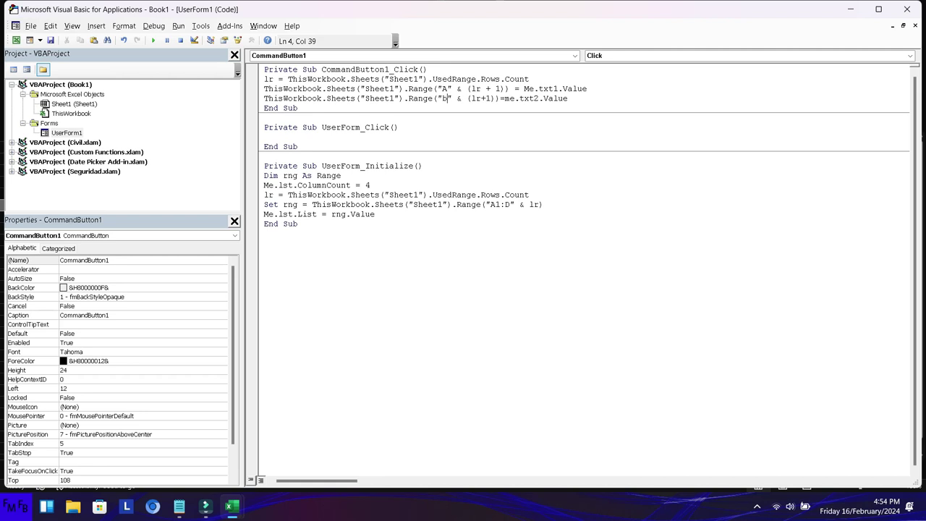
type("B")
key("End")
Step: Add a copy writing Me.txt3.Value into column C
key("Return")
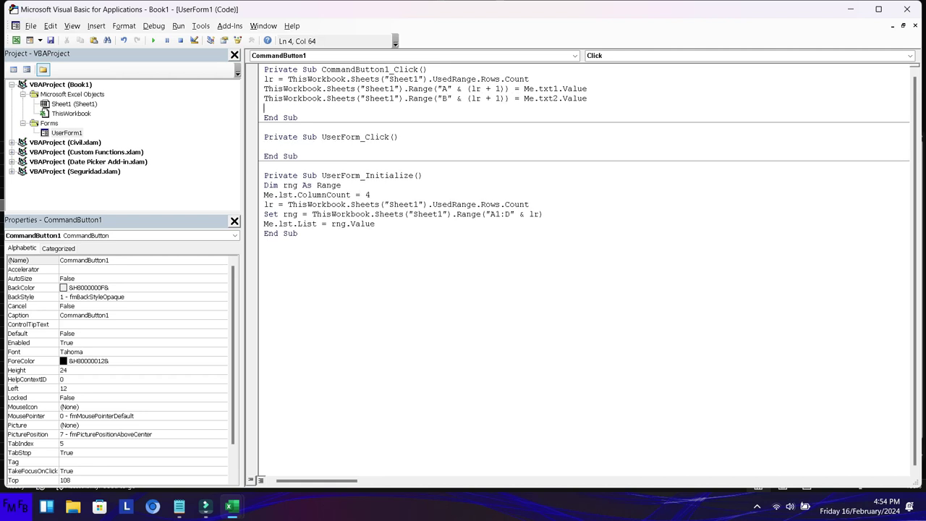
key("ctrl+v")
key("Left")
key("Left")
key("Left")
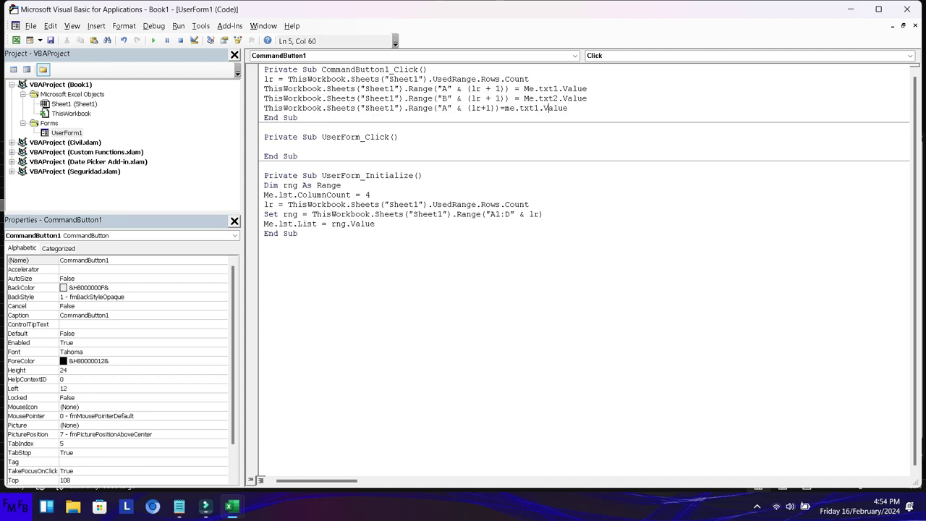
key("BackSpace")
type("3")
left_click(475, 107)
key("Left")
key("Left")
key("Left")
key("Left")
key("Left")
key("Left")
key("BackSpace")
type("C")
left_click(568, 107)
Step: Add a final copy writing Me.txt4.Value into column D
key("Return")
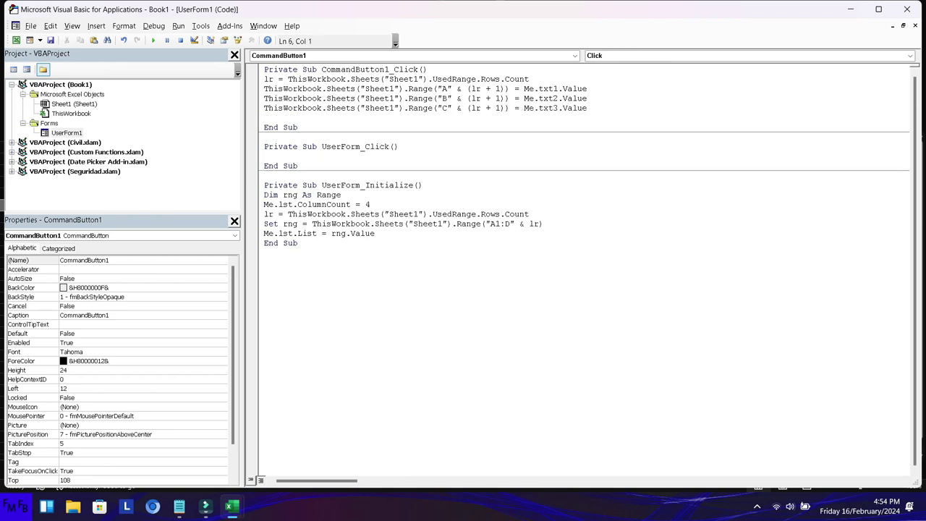
key("ctrl+v")
key("Left")
key("Left")
key("Left")
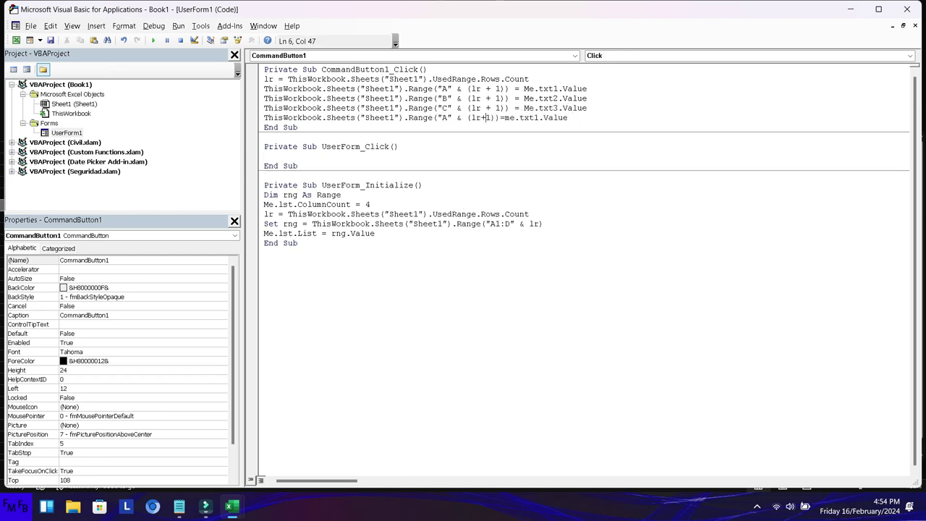
key("BackSpace")
type("D")
key("Right")
key("Right")
key("Right")
key("Right")
key("Right")
key("BackSpace")
type("4")
key("Up")
key("Up")
key("Up")
key("Up")
key("Up")
key("Down")
left_click(539, 117)
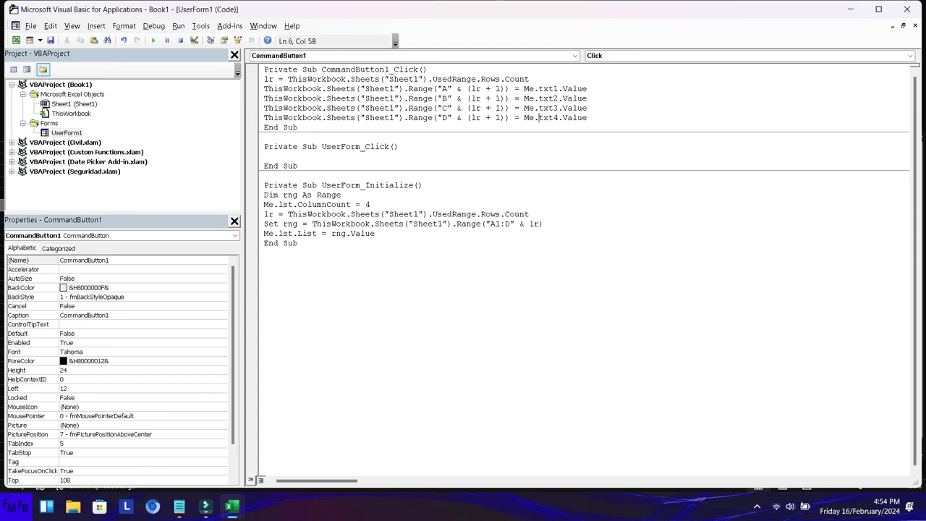
Step: Add a line Me.txt1.Value = "" after the txt4 save line
left_click(586, 117)
key("Return")
type("me")
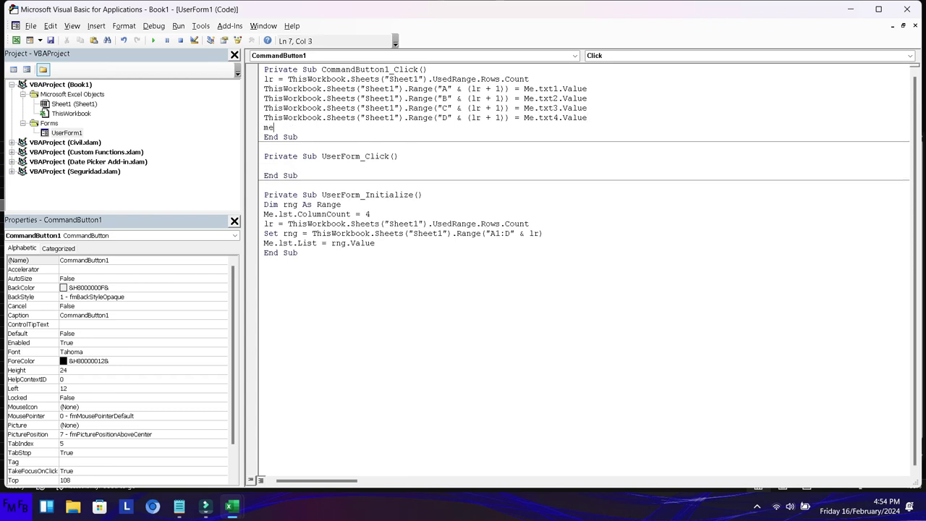
type(".txt")
key("Tab")
type("va")
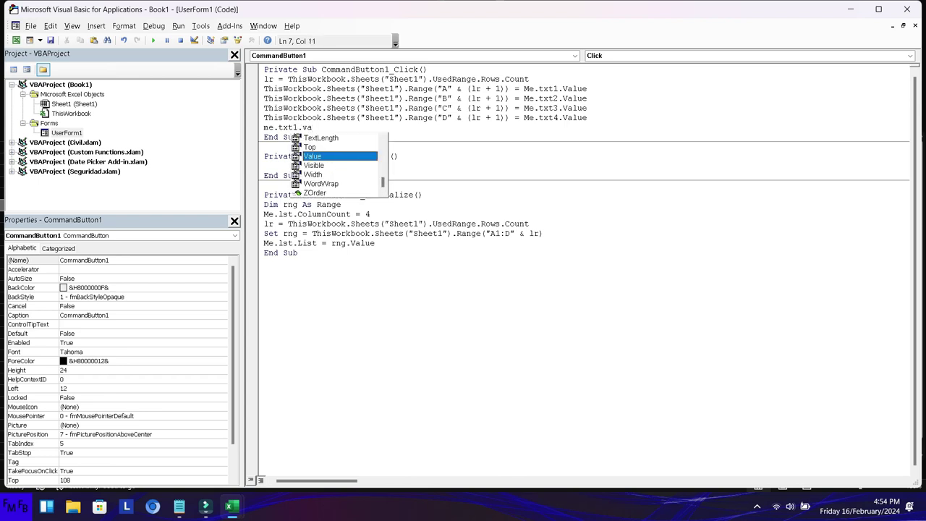
key("Tab")
type("= \"\"")
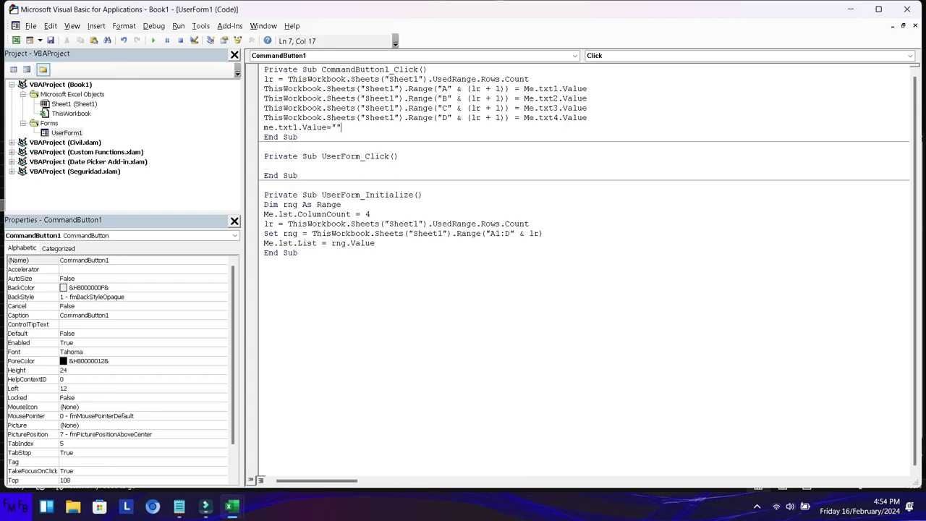
key("Return")
Step: Add lines setting Me.txt2, Me.txt3 and Me.txt4 .Value to ""
type("me")
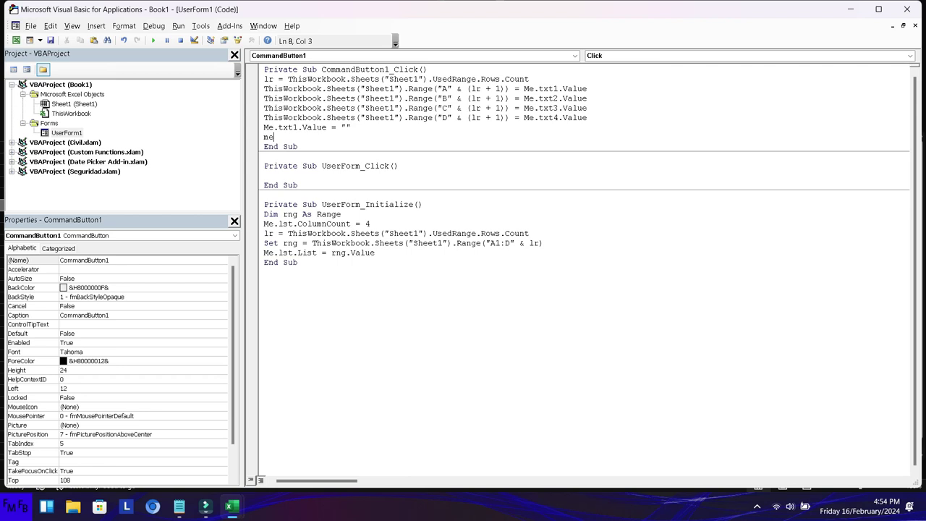
type(".txt2")
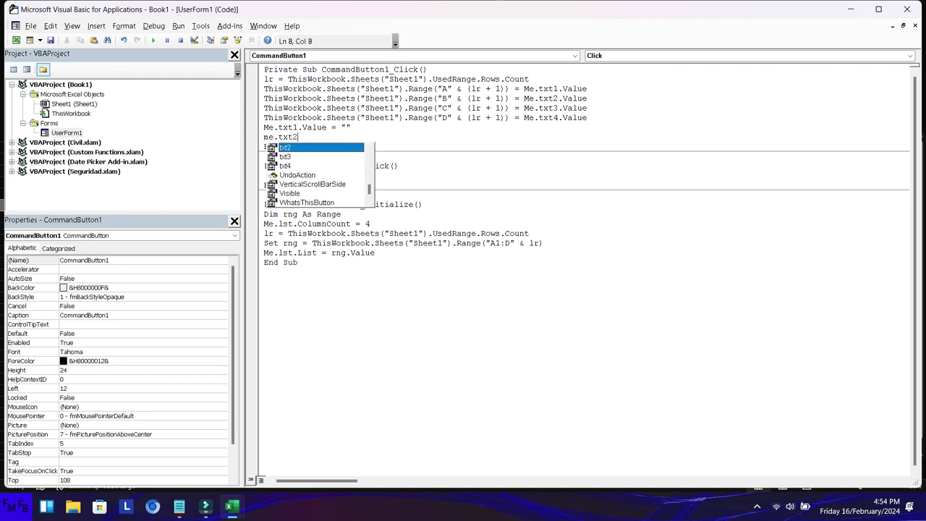
key("Escape")
type(".Value = \"\"")
key("Return")
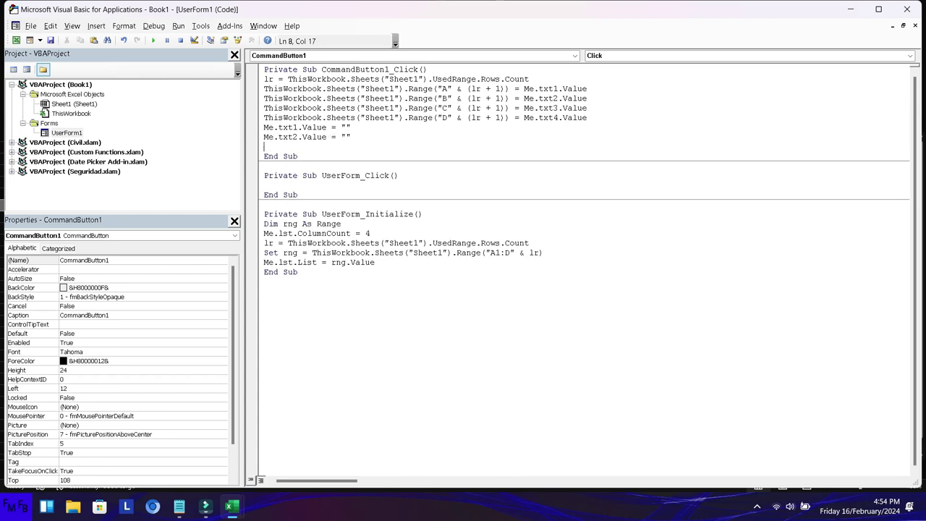
type("me")
type(".txt")
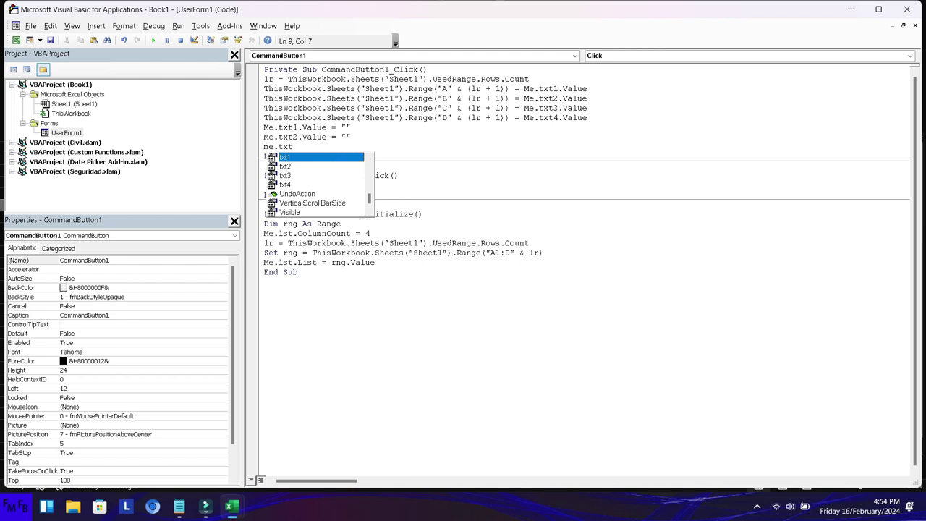
key("Down")
key("Down")
key("Tab")
type(".Value=\"\"")
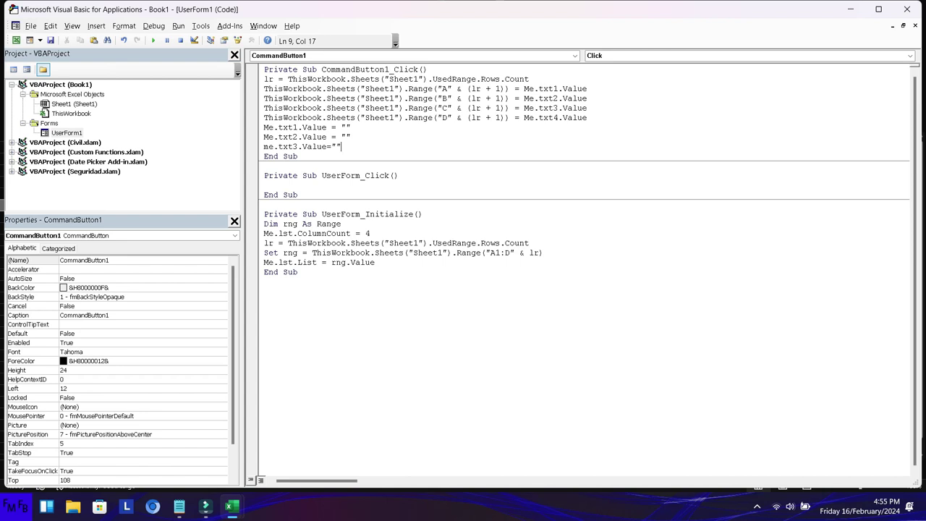
key("Return")
type("me")
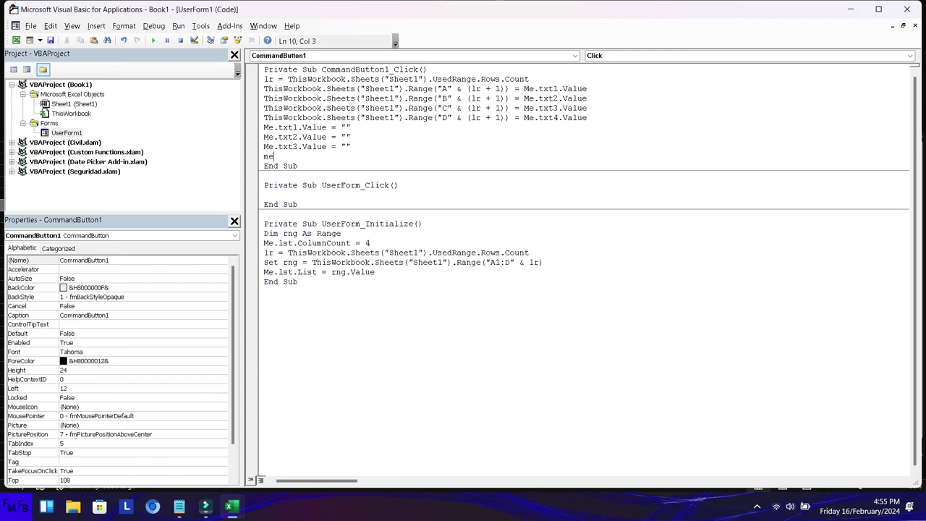
type(".txt")
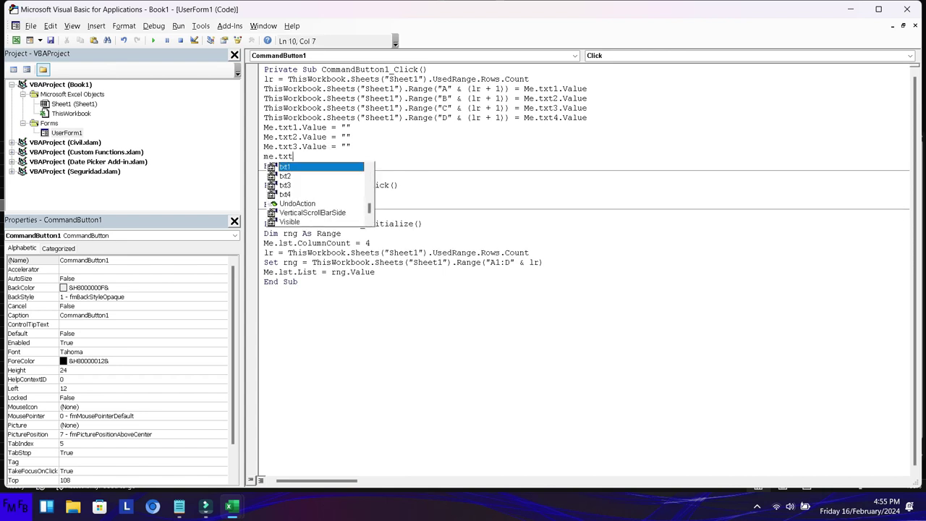
type("4.value")
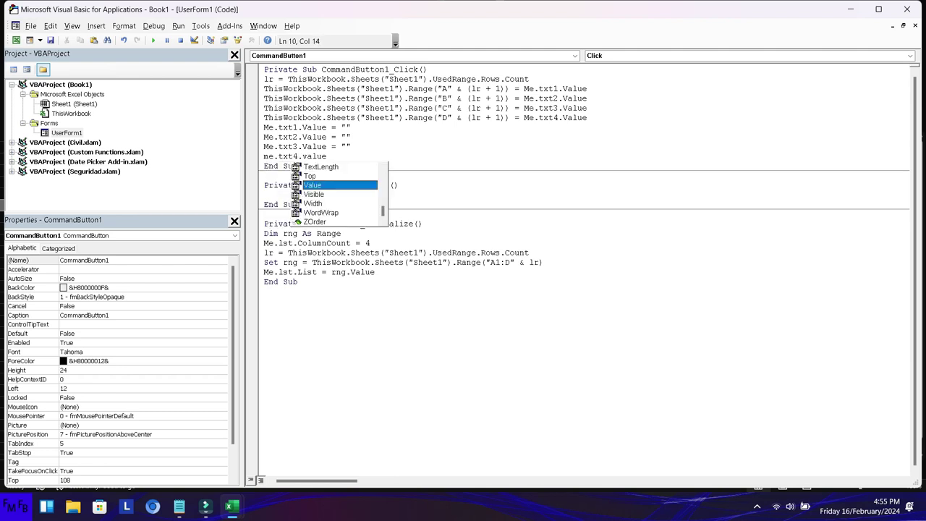
type("=\"\"")
key("Return")
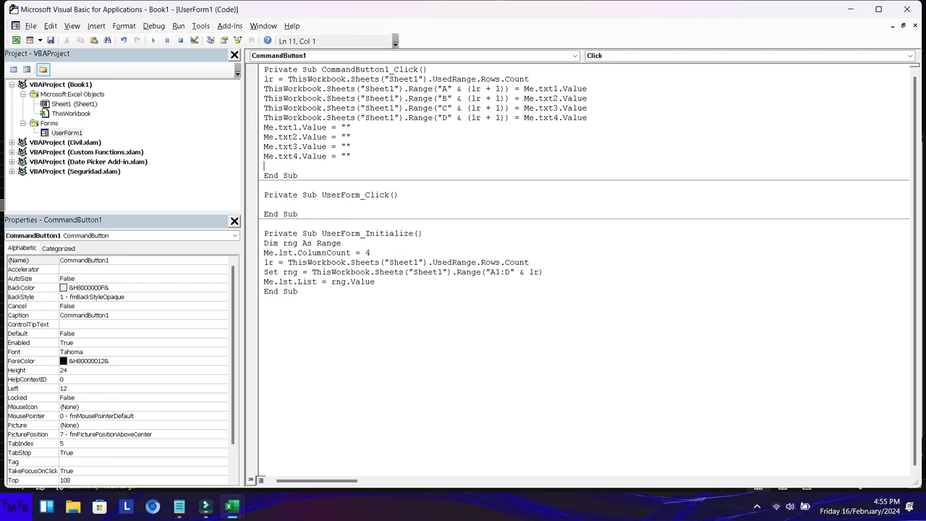
Step: Declare Dim rng As Range directly under the CommandButton1_Click header
left_click(264, 146)
left_click(428, 69)
key("Return")
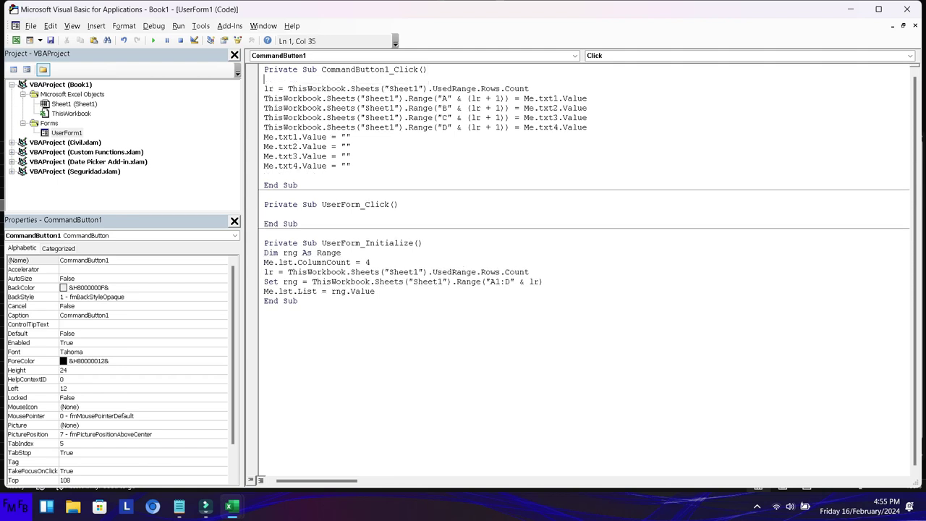
type("dim rng as range")
key("Escape")
Step: Start a Set rng = line after the txt4 clearing line
key("Down")
key("Down")
key("Down")
key("Down")
key("Down")
key("Down")
key("Down")
key("Down")
key("Down")
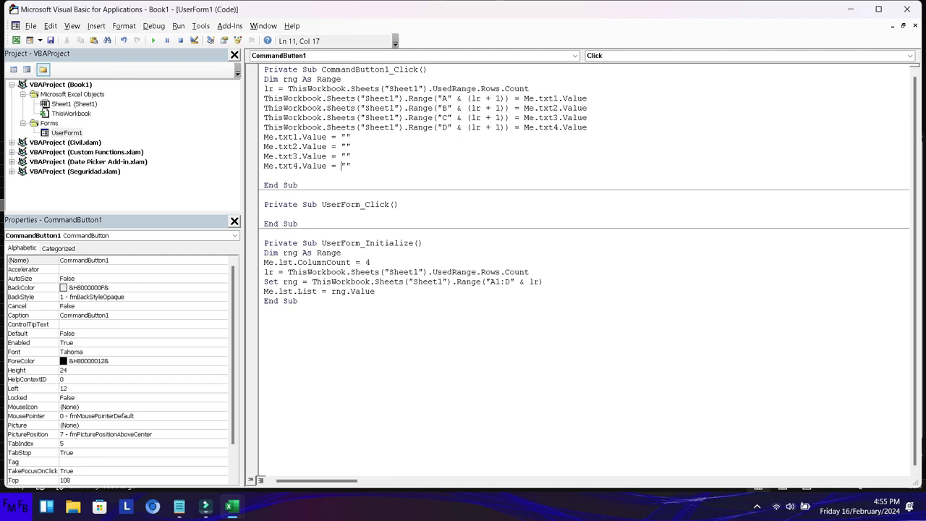
key("Up")
key("Up")
key("Up")
key("Up")
key("Up")
key("Up")
key("Down")
key("Down")
key("Down")
key("Down")
key("Down")
key("Return")
type("set rng=")
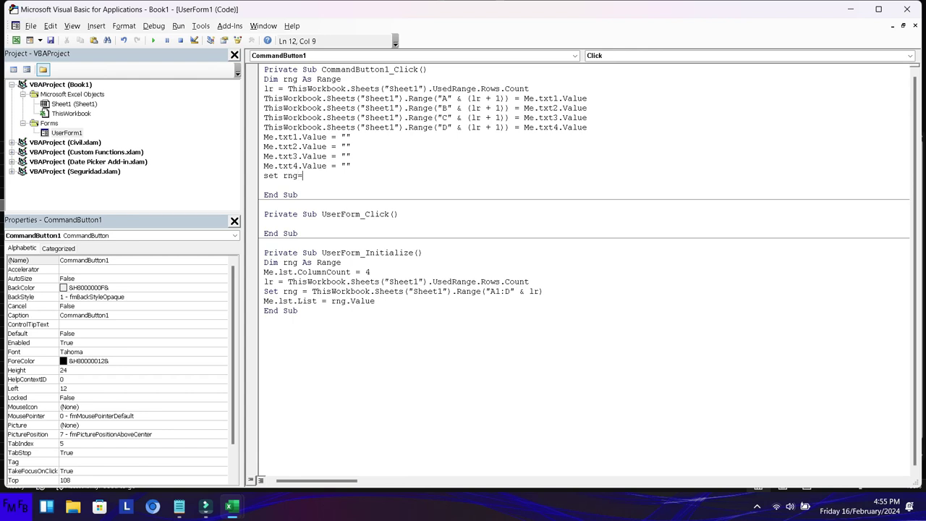
Step: Complete it as ThisWorkbook.Sheets("Sheet1").Range("A1:D, reusing the sheet reference from line 3
key("Up")
key("Return")
key("Up")
key("Up")
key("Up")
key("Up")
key("Up")
key("Up")
key("Up")
key("Up")
key("Up")
key("ctrl+Left")
key("ctrl+shift+Right")
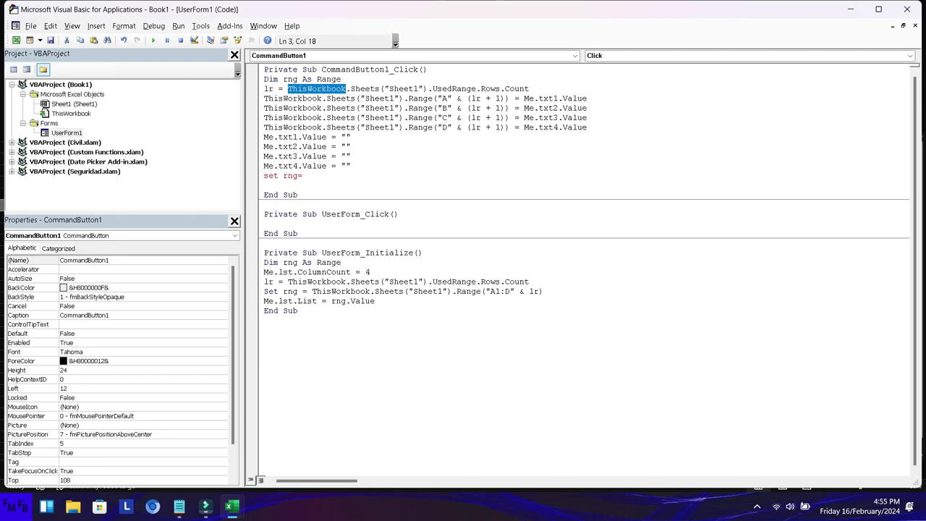
key("ctrl+shift+Right")
key("ctrl+shift+Right")
key("ctrl+shift+Right")
key("ctrl+shift+Right")
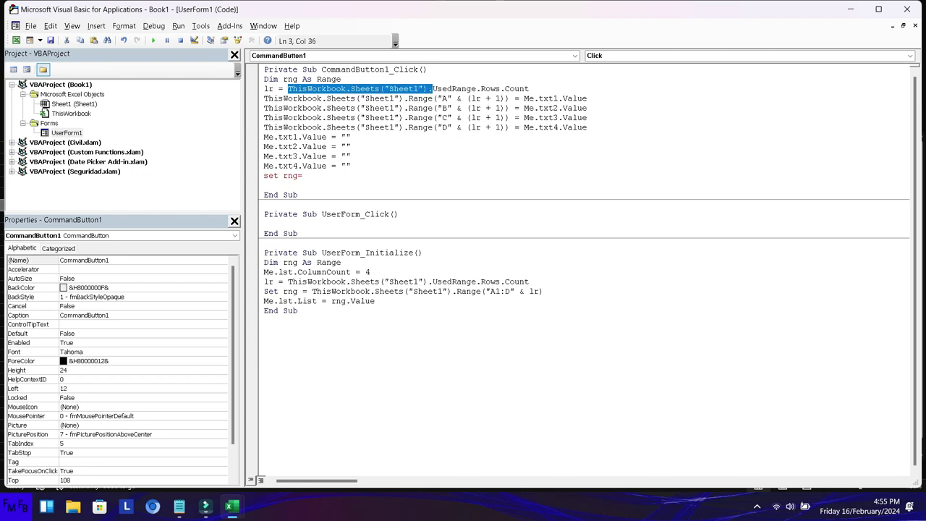
key("ctrl+c")
key("Down")
key("Down")
key("Down")
key("Down")
key("Down")
key("Down")
key("Down")
key("Down")
key("Down")
key("ctrl+v")
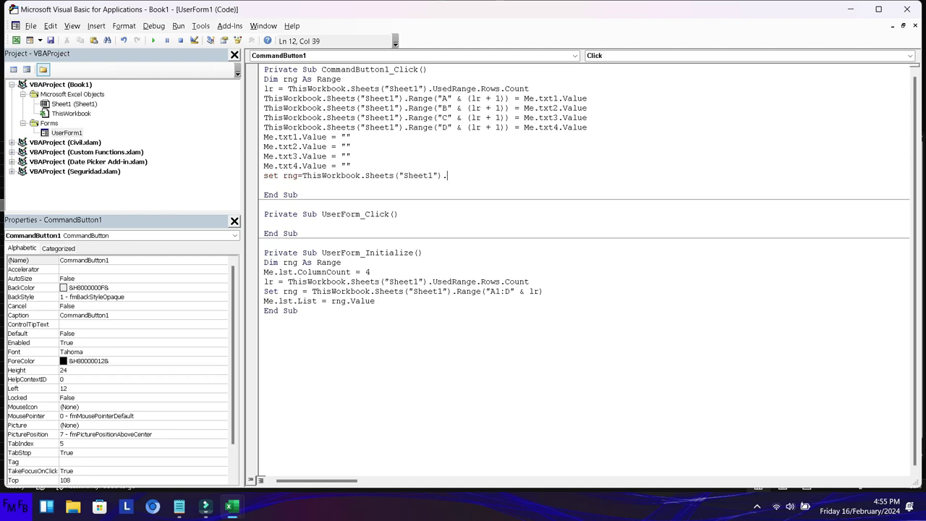
type("Range()")
key("Left")
type("\"")
type("A1:D")
Step: Insert lr = lr + 1 before the Set rng line and append & lr to the range address
left_click(351, 166)
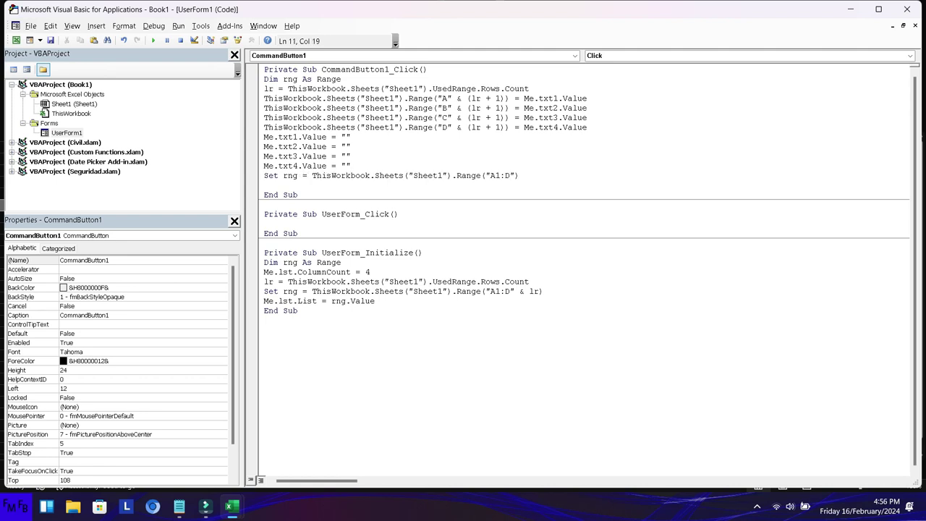
key("Return")
type("lr=lr+1")
key("Down")
key("Right")
key("Right")
key("Right")
key("End")
left_click(518, 185)
type("& ")
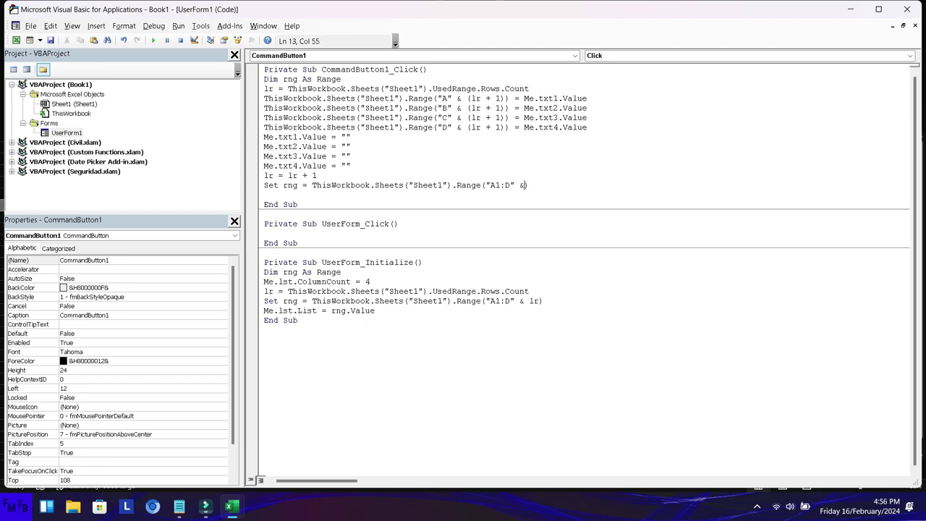
type("lr")
left_click(265, 194)
Step: Add Me.lst.List = rng.Value as the last line of the click routine
type("wi")
key("BackSpace")
key("BackSpace")
type("me.lst")
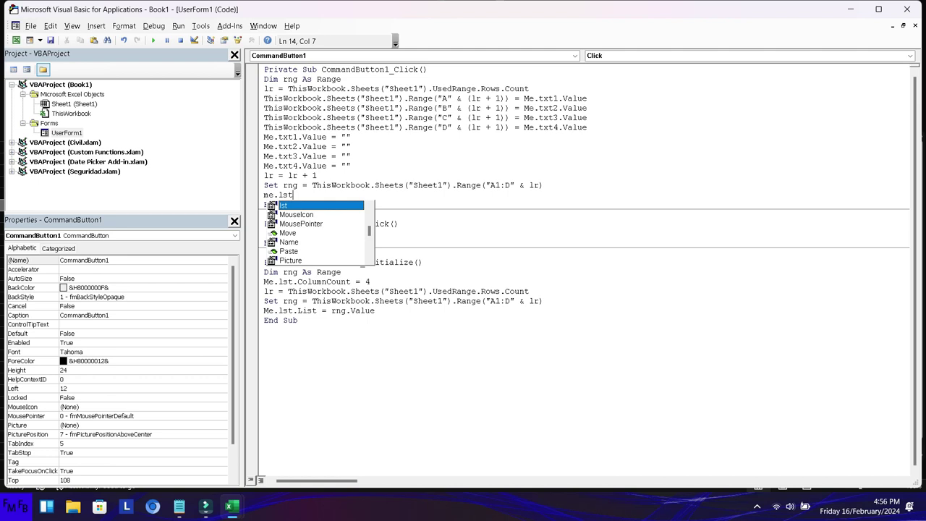
type(".list=rng")
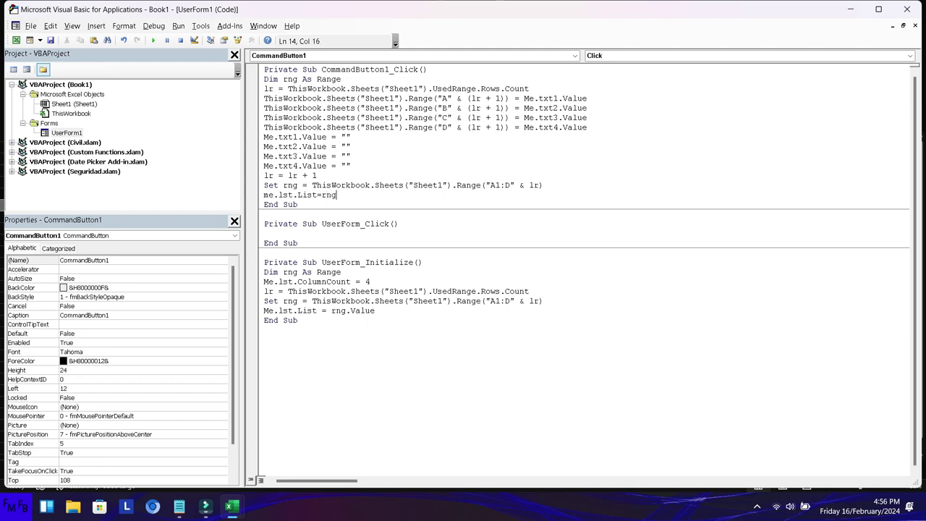
type(".v")
key("Tab")
Step: Add me.lst.Clear after the lr = lr + 1 line and run UserForm1 with F5
key("Down")
key("Down")
key("Down")
key("Down")
key("Down")
key("Down")
key("Down")
key("Down")
key("Up")
key("Up")
key("Up")
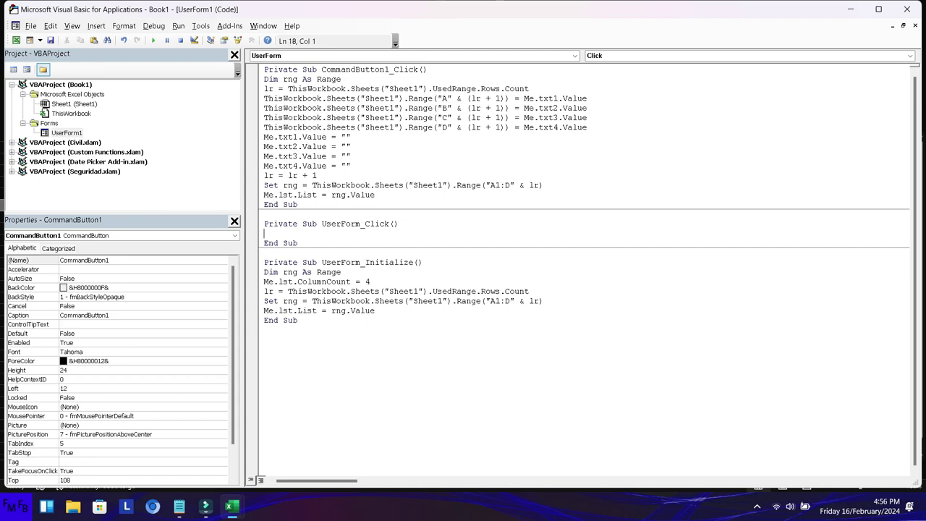
key("End")
key("Return")
type("di")
key("BackSpace")
key("BackSpace")
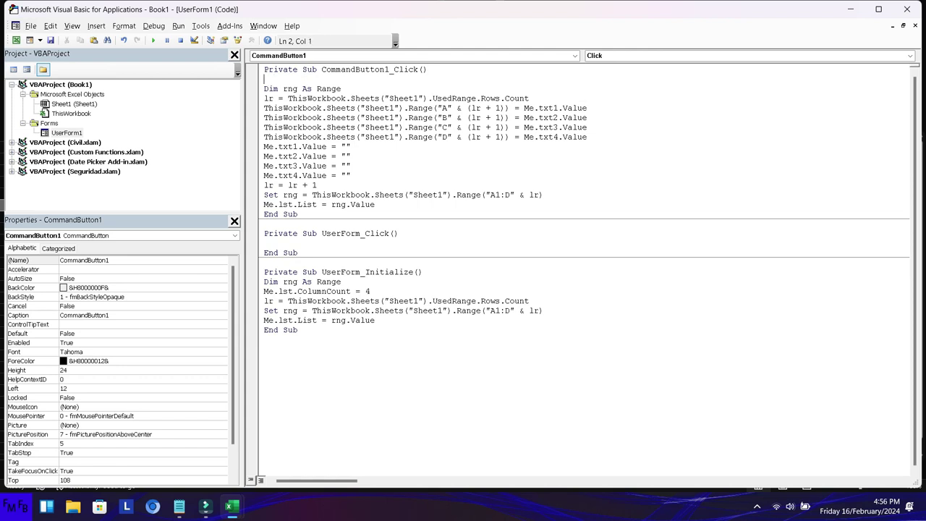
key("BackSpace")
key("Down")
key("Down")
key("Down")
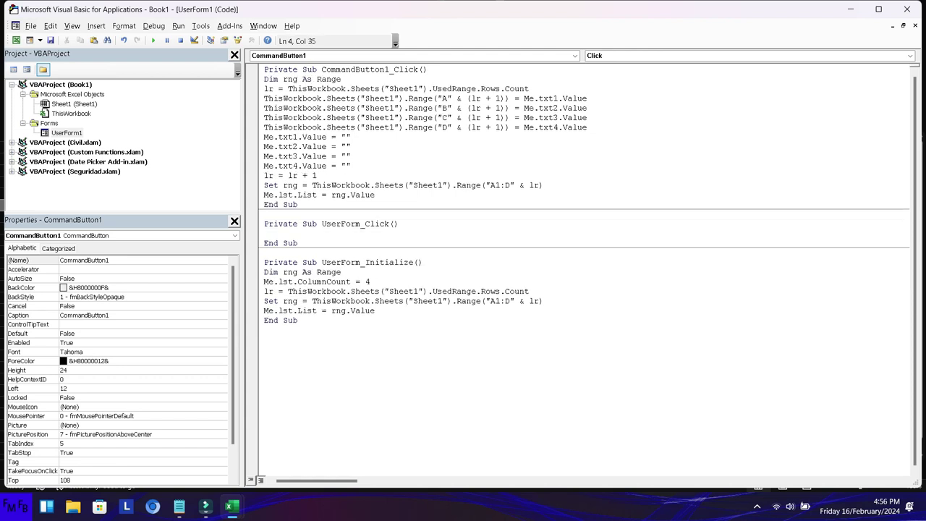
key("Up")
key("End")
key("Return")
type("me")
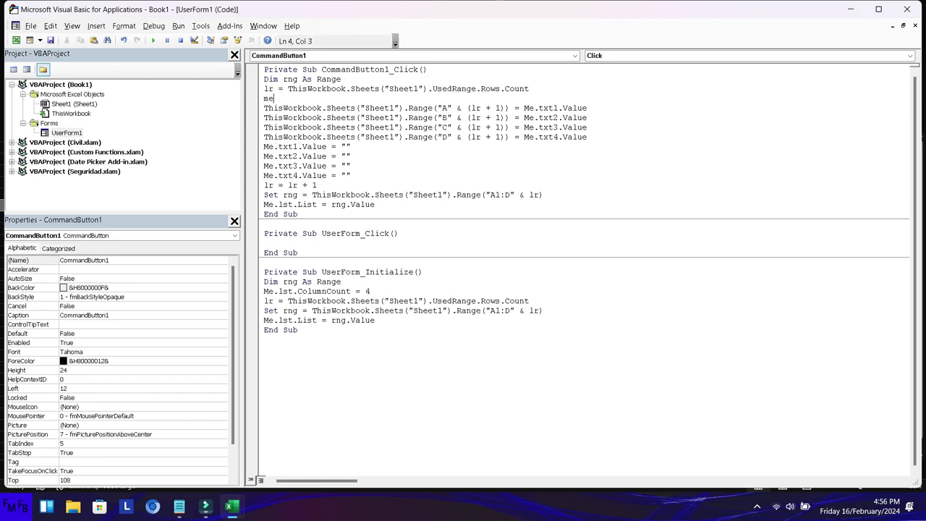
type(".lst")
key("Escape")
type(".cl")
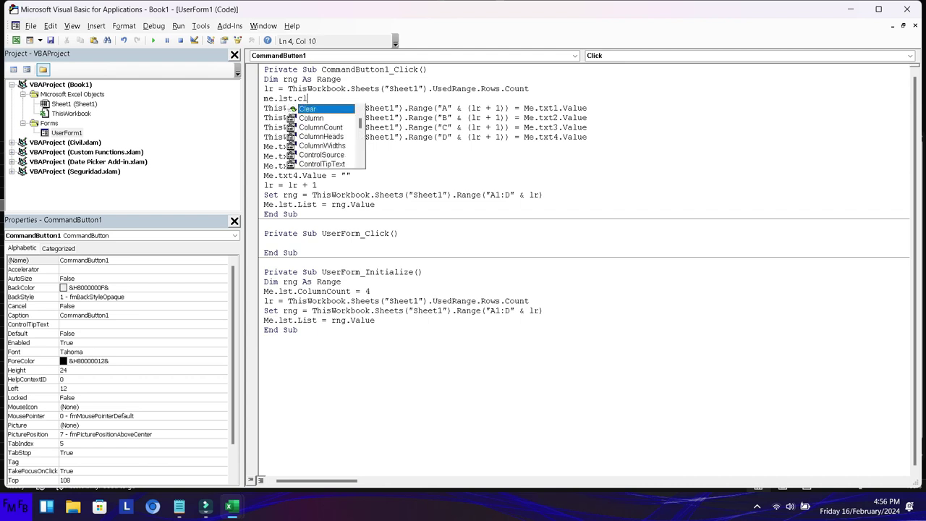
key("Tab")
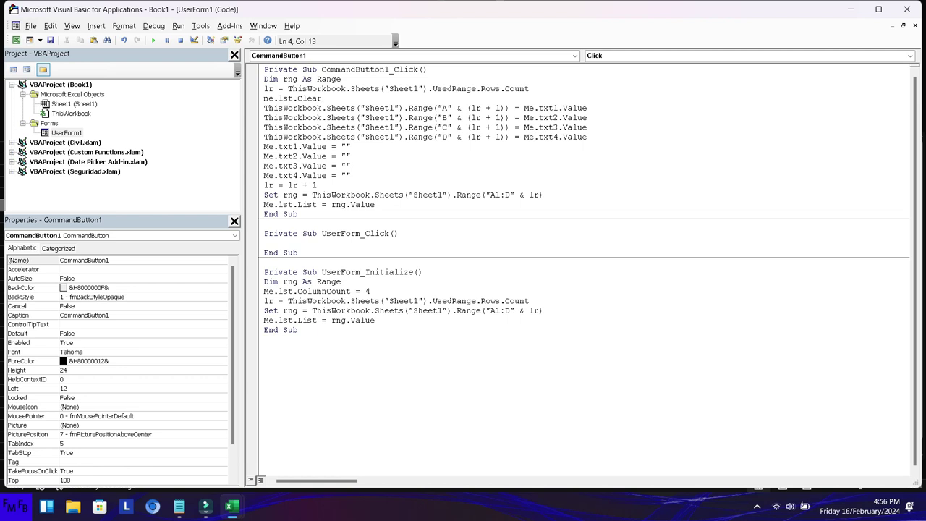
key("F5")
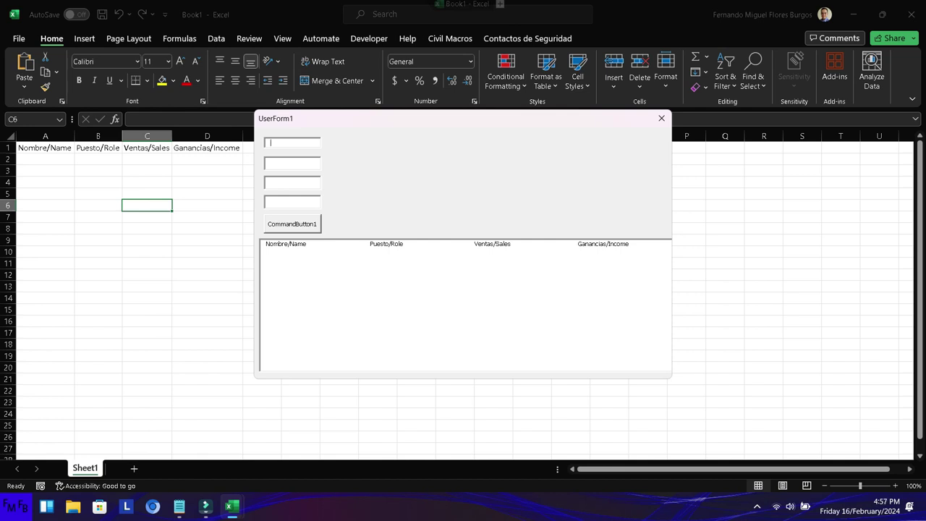
Step: Enter 1, 2, 3, 4 in the text boxes and submit them to Sheet1
type("1")
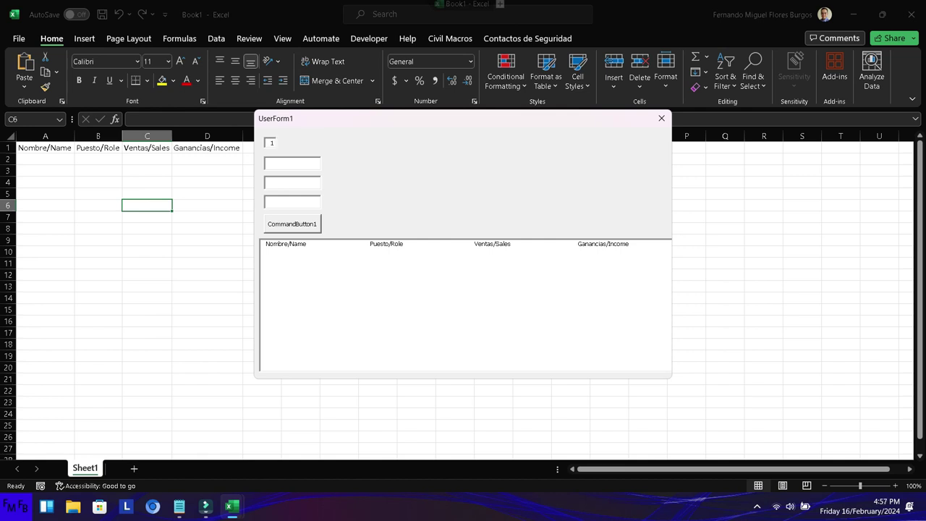
type("2")
type("4")
key("Tab")
key("Return")
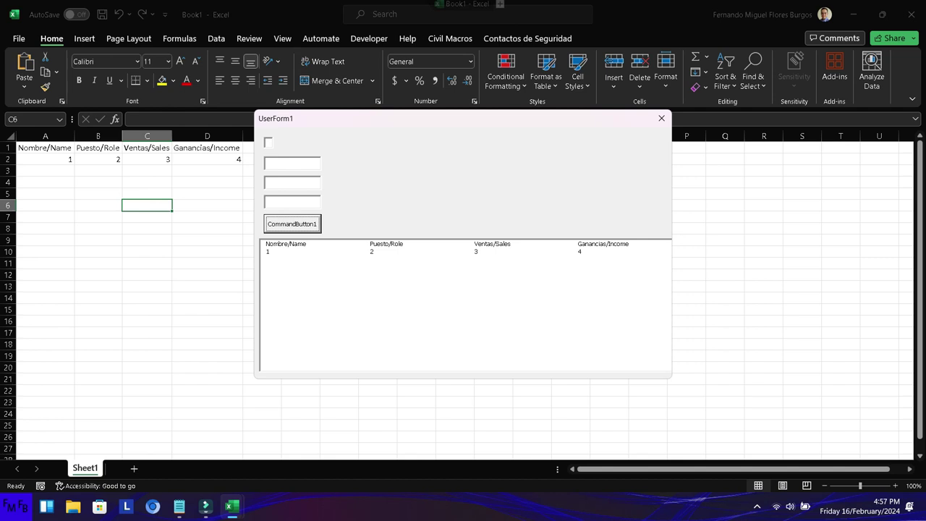
Step: Enter 7 in every text box and submit the second row
key("Tab")
type("77")
key("Tab")
type("7")
key("Tab")
type("7")
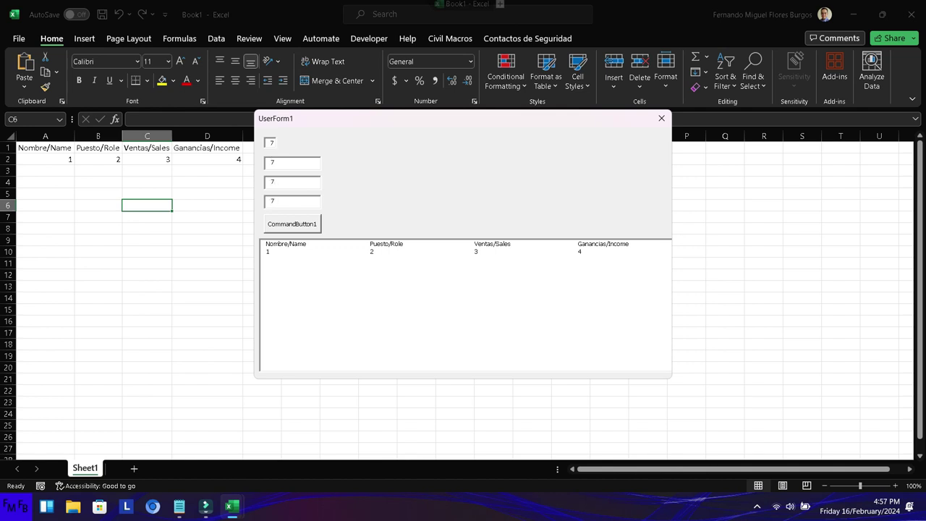
key("Tab")
key("Return")
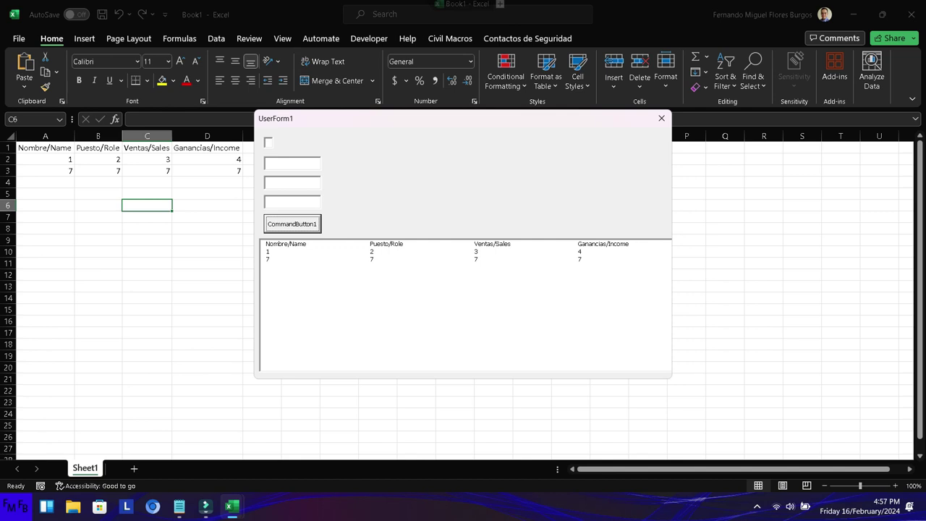
left_click(757, 506)
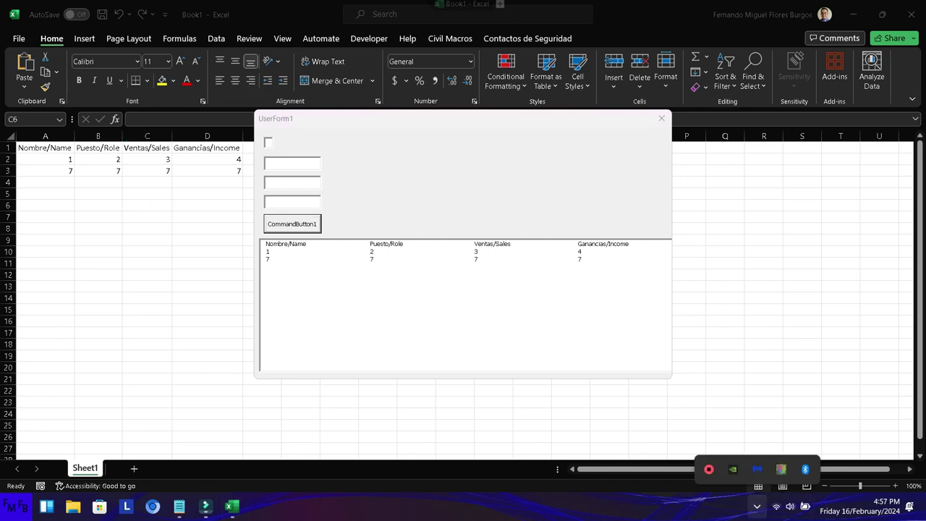